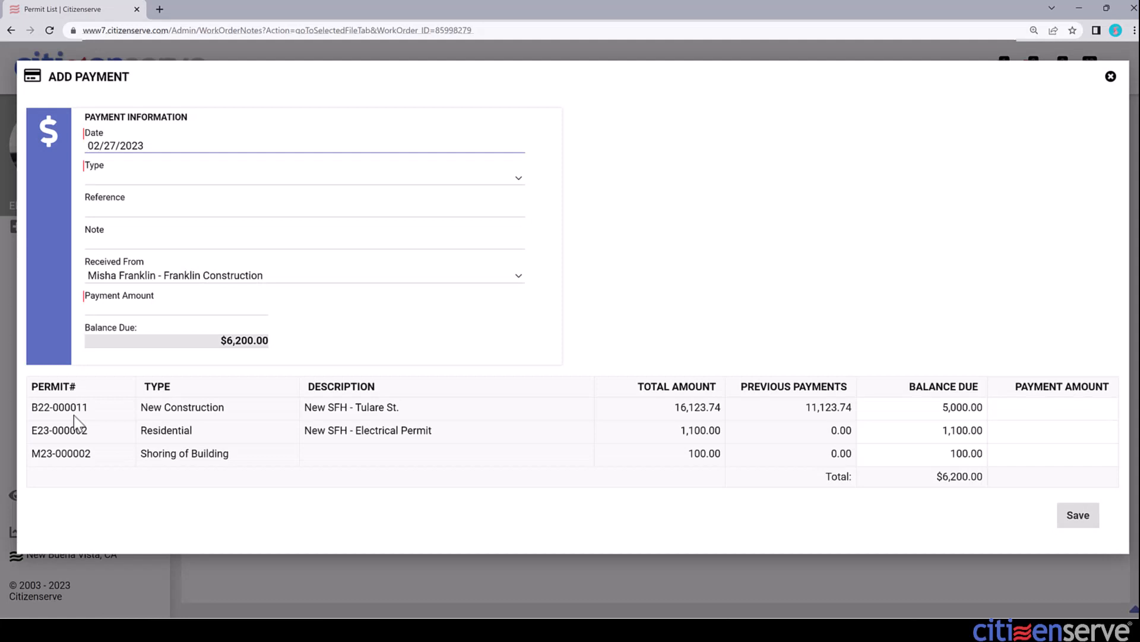
# Step: Set the payment to Check with reference 3019, received from another contractor contact
pyautogui.click(133, 181)
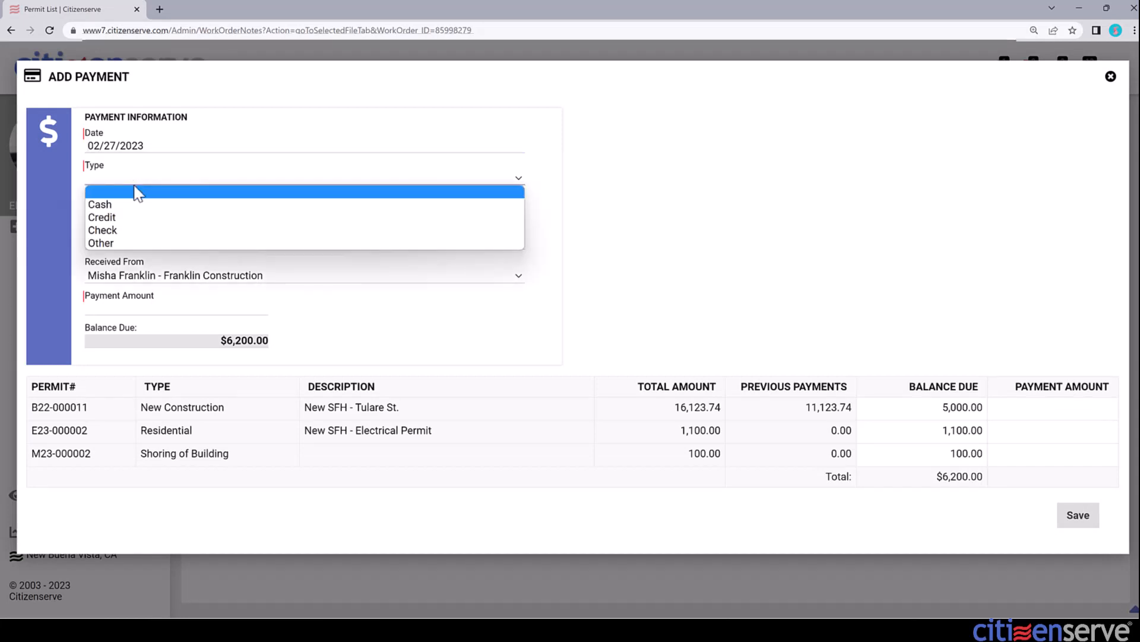
pyautogui.click(123, 229)
pyautogui.click(143, 209)
pyautogui.write('3019')
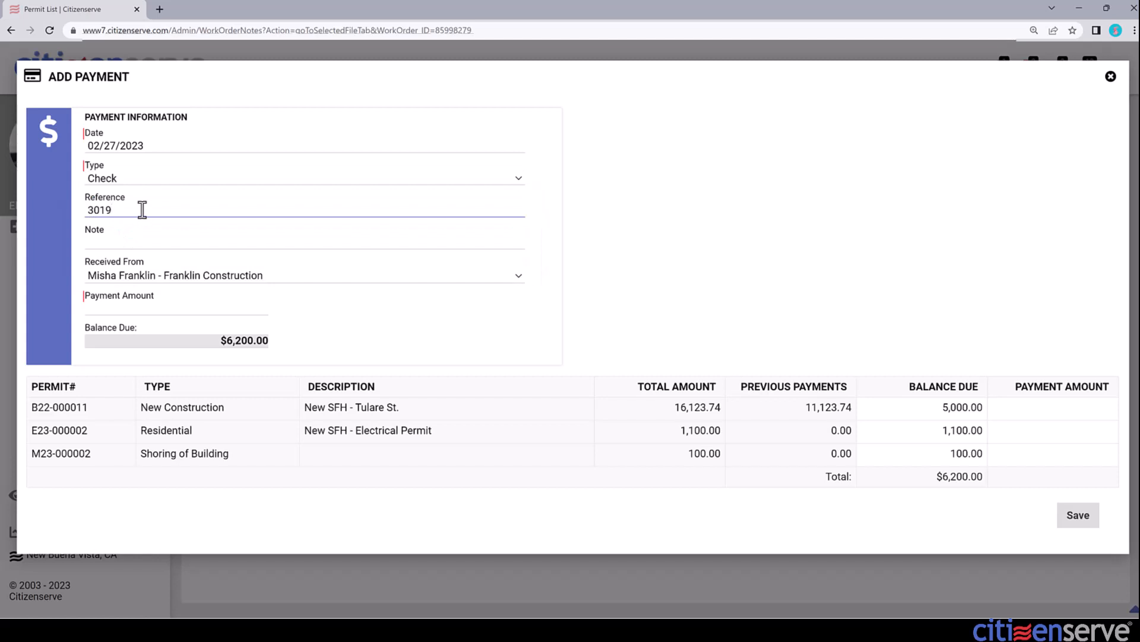
pyautogui.click(199, 278)
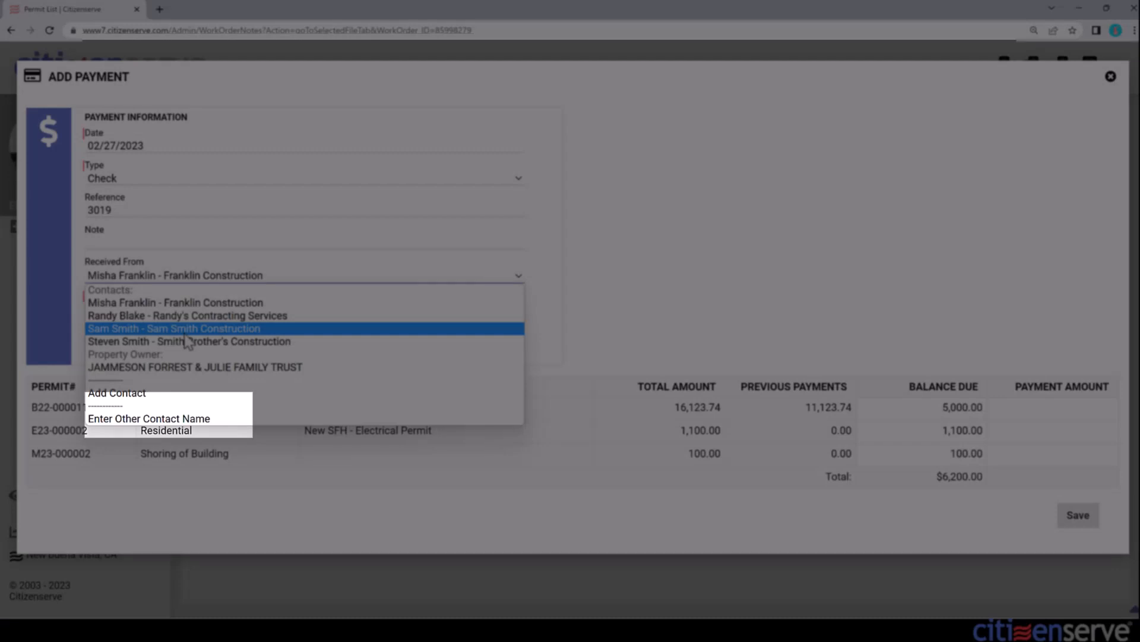
pyautogui.click(184, 334)
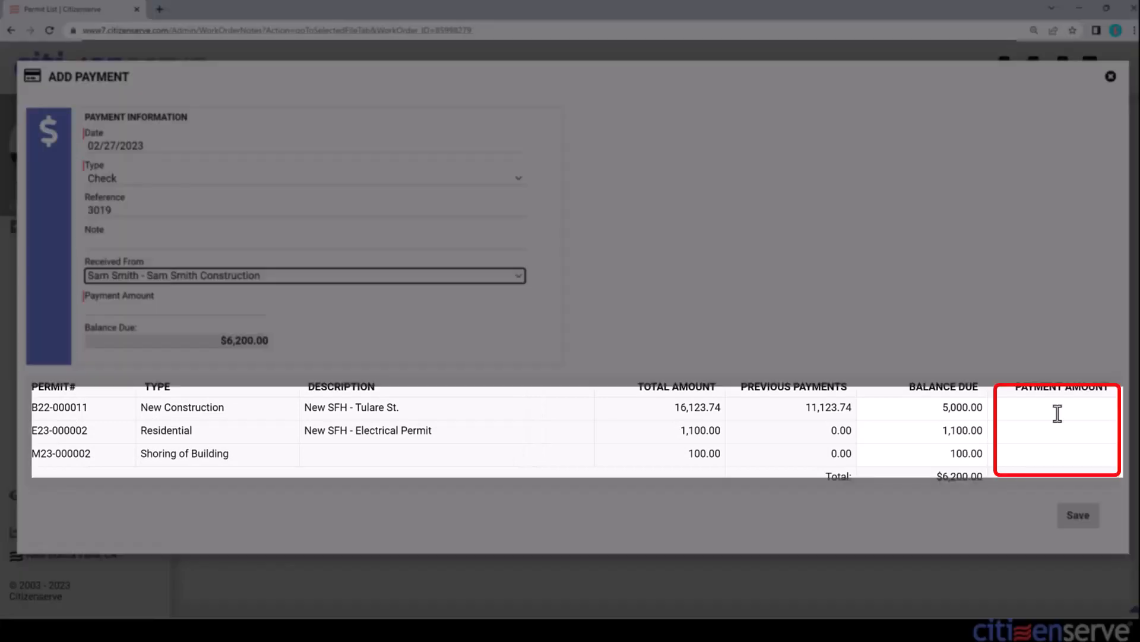
# Step: Enter permit payments of 5000 for B22-000011, 1000 for E23-000002 and 100 for M23-000002
pyautogui.click(1057, 409)
pyautogui.write('5000')
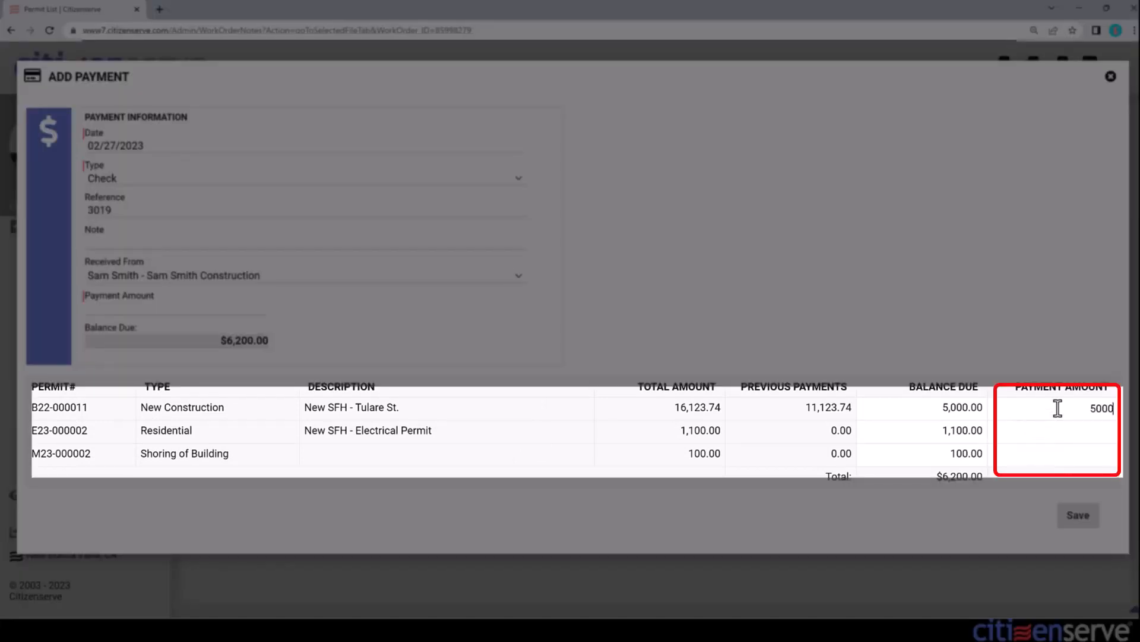
pyautogui.click(1057, 427)
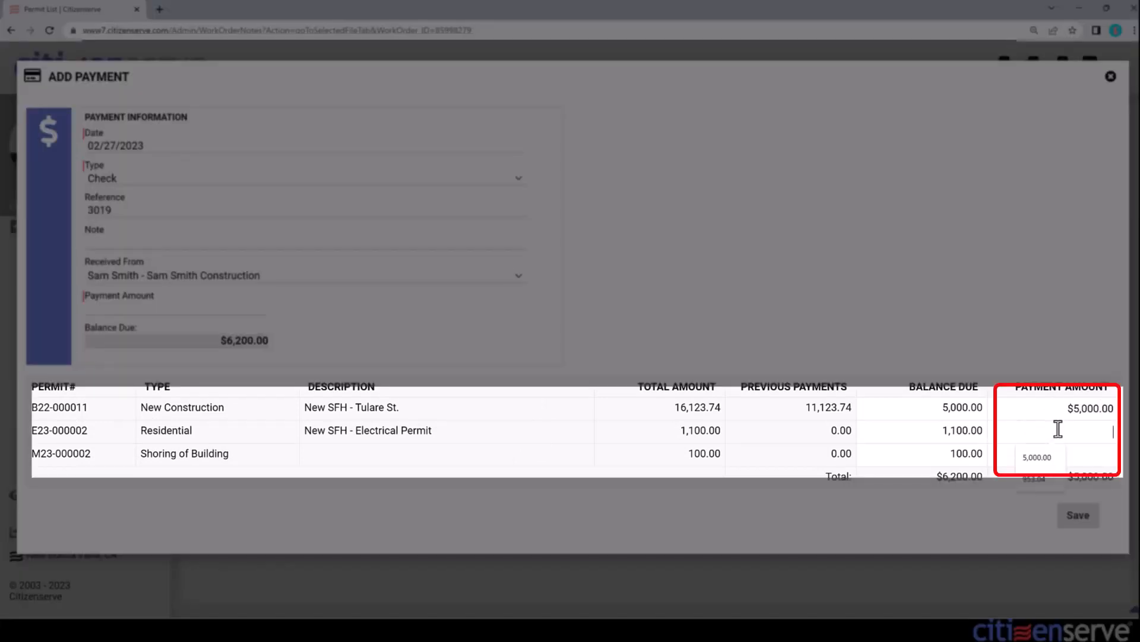
pyautogui.write('1000')
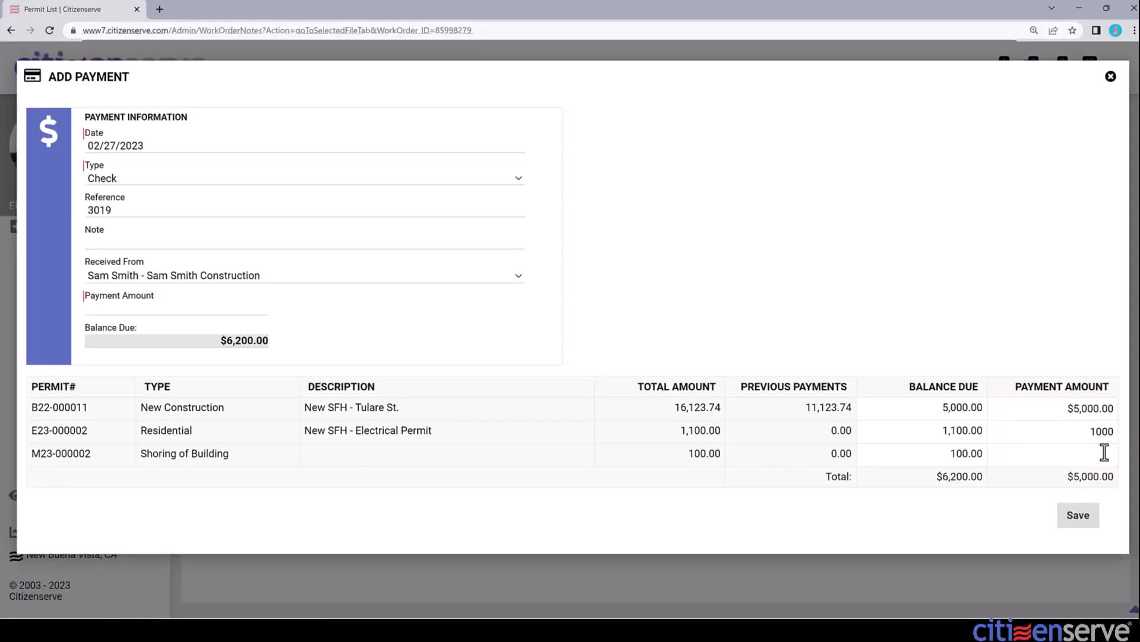
pyautogui.click(1105, 453)
pyautogui.write('100')
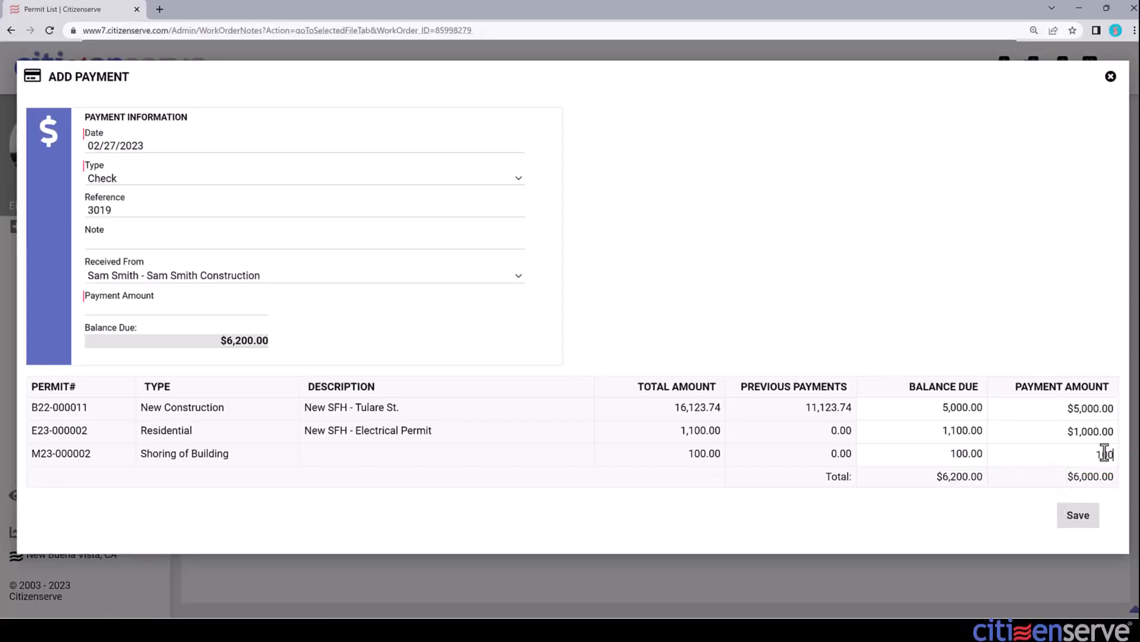
pyautogui.press('Tab')
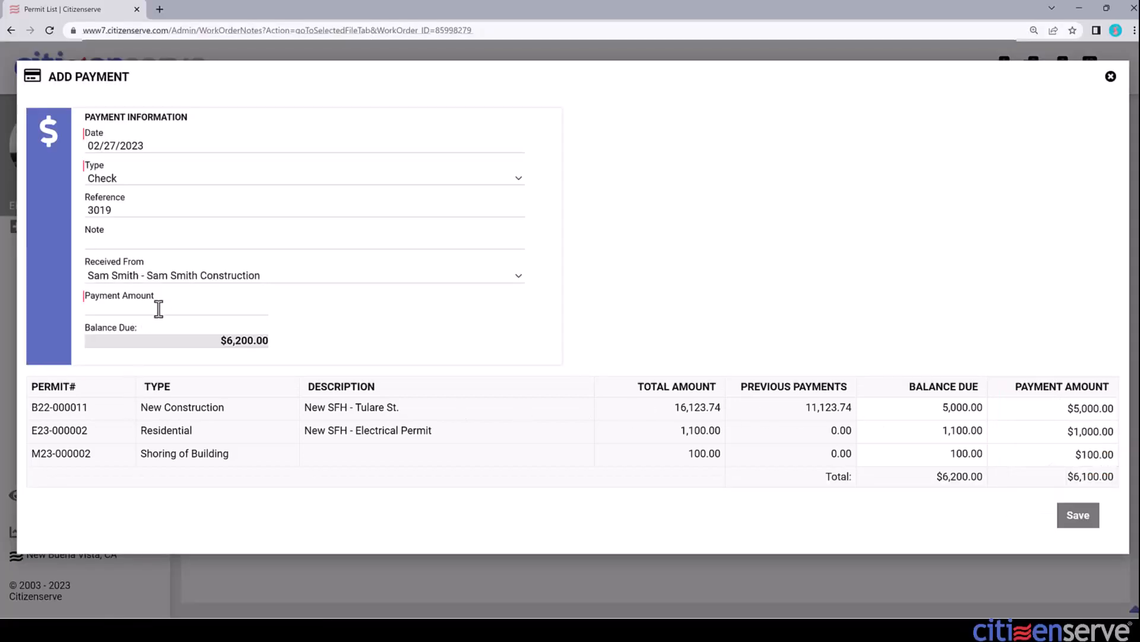
# Step: Set the total payment amount to 6100, spread it across the permits, and save
pyautogui.click(159, 310)
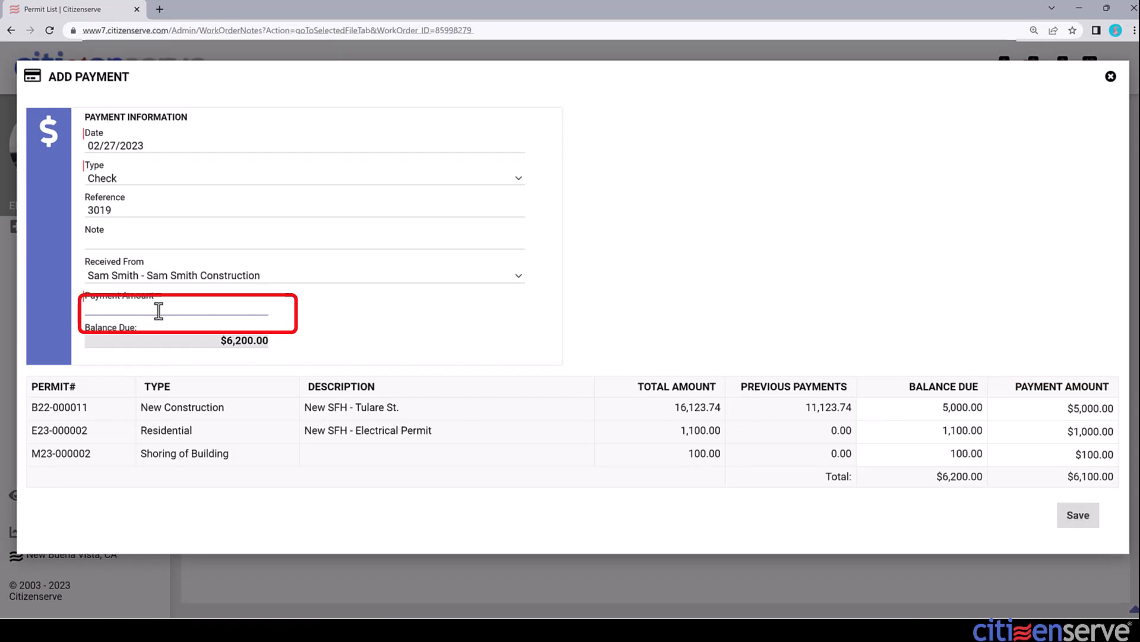
pyautogui.write('6100')
pyautogui.press('Tab')
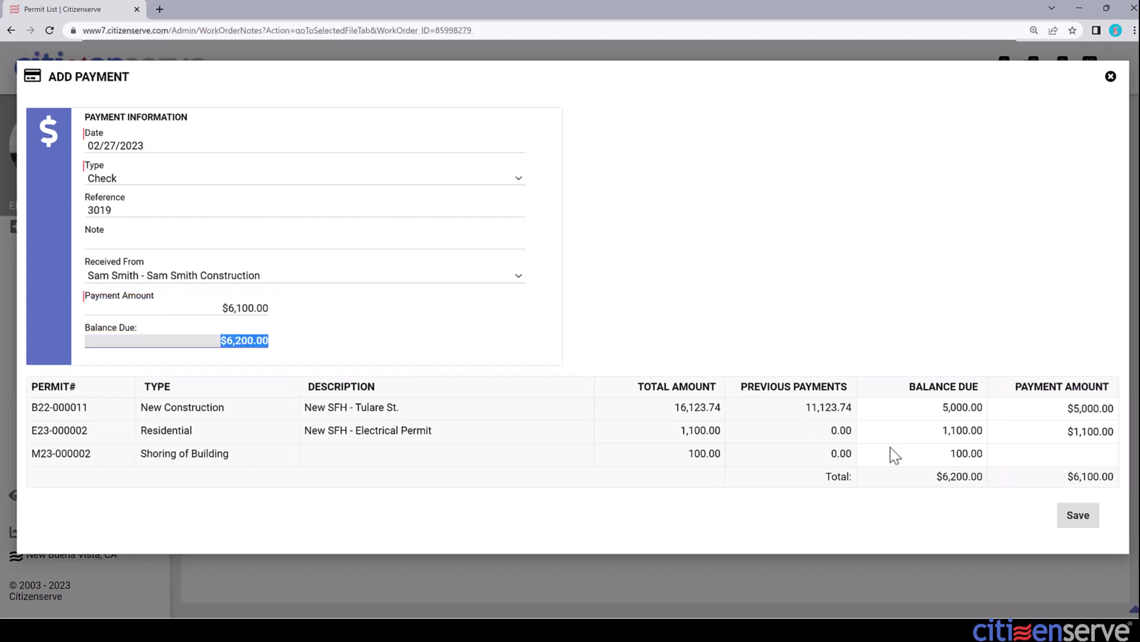
pyautogui.click(1080, 517)
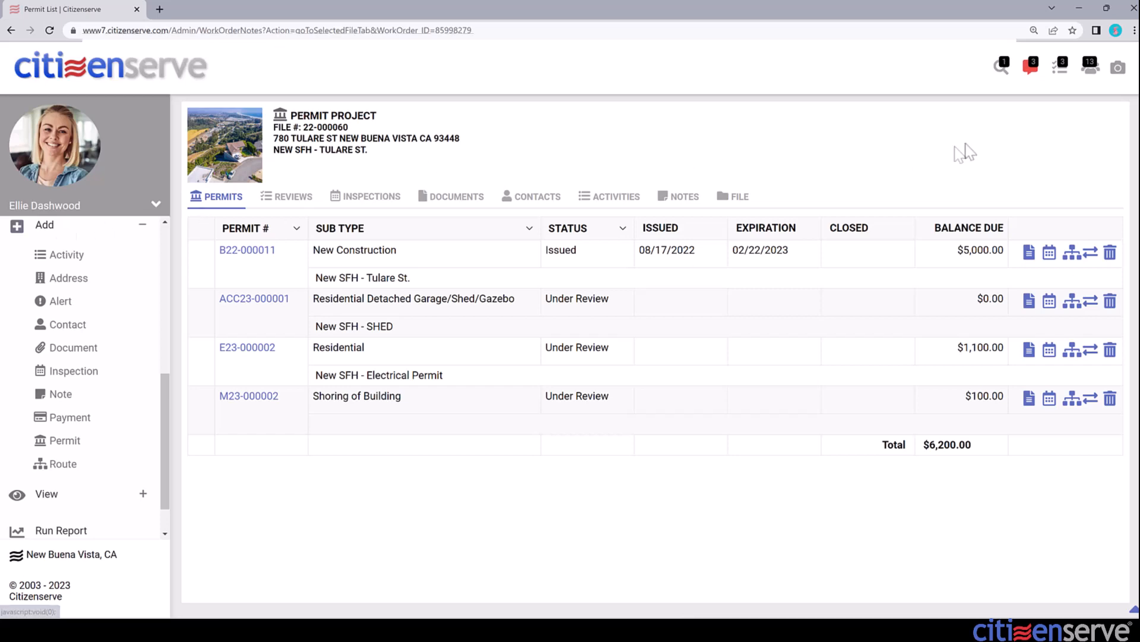
# Step: Find the property address via header search, open permit B23-000023 and add a payment
pyautogui.click(1003, 67)
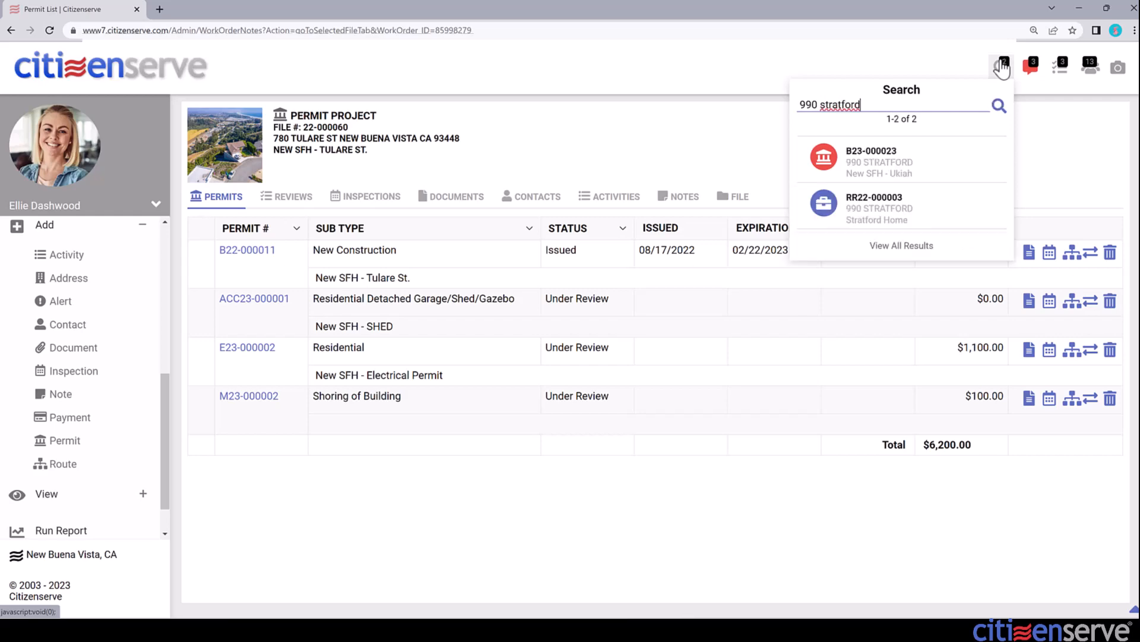
pyautogui.click(886, 170)
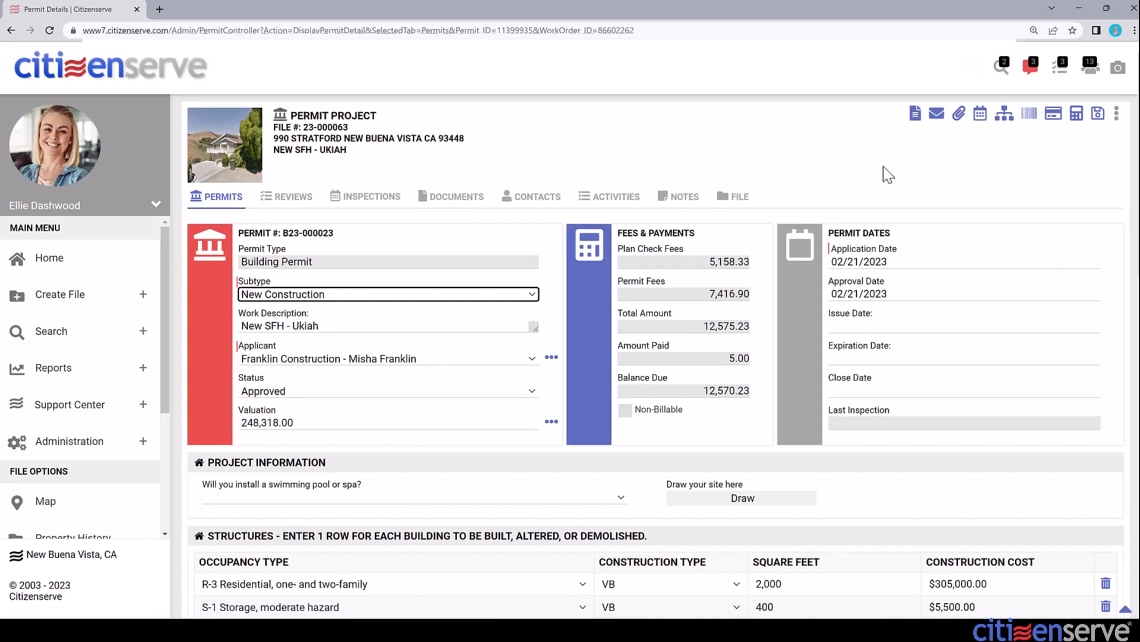
pyautogui.click(1055, 114)
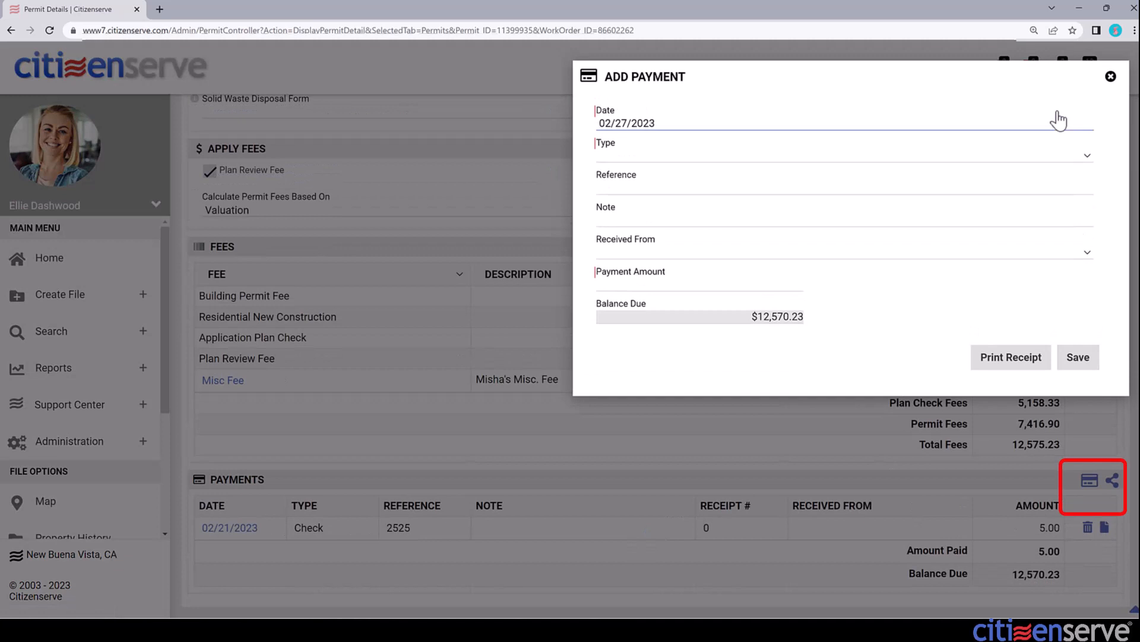
# Step: Save a Credit payment of 12570.23, reference AMEX, paid by the contracting company
pyautogui.click(799, 155)
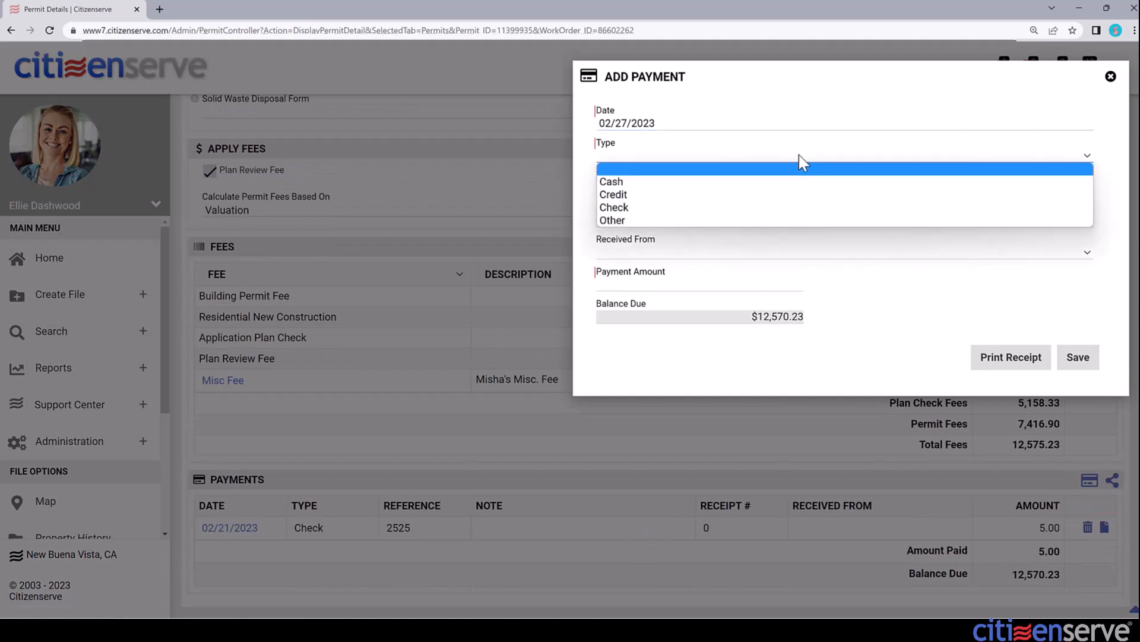
pyautogui.click(744, 197)
pyautogui.click(748, 187)
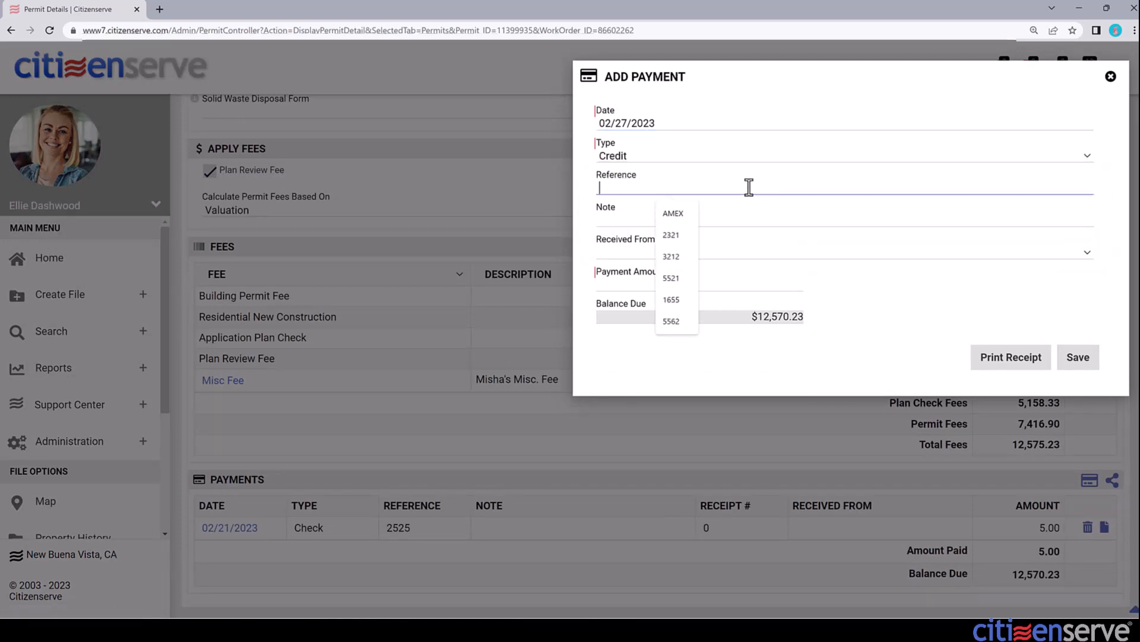
pyautogui.write('AMEX')
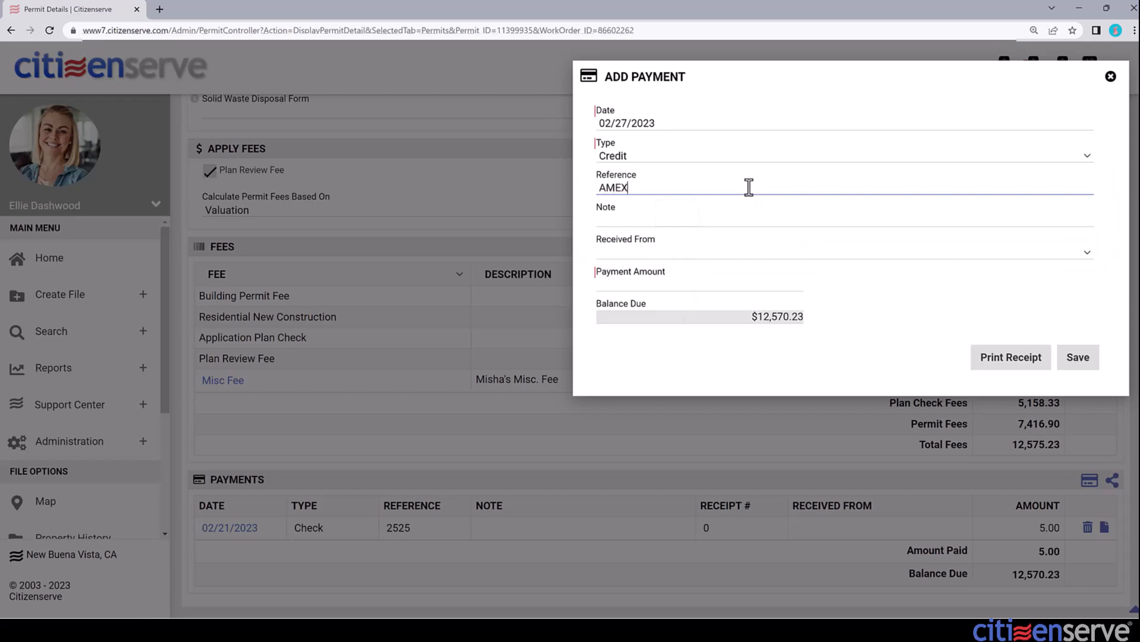
pyautogui.click(745, 250)
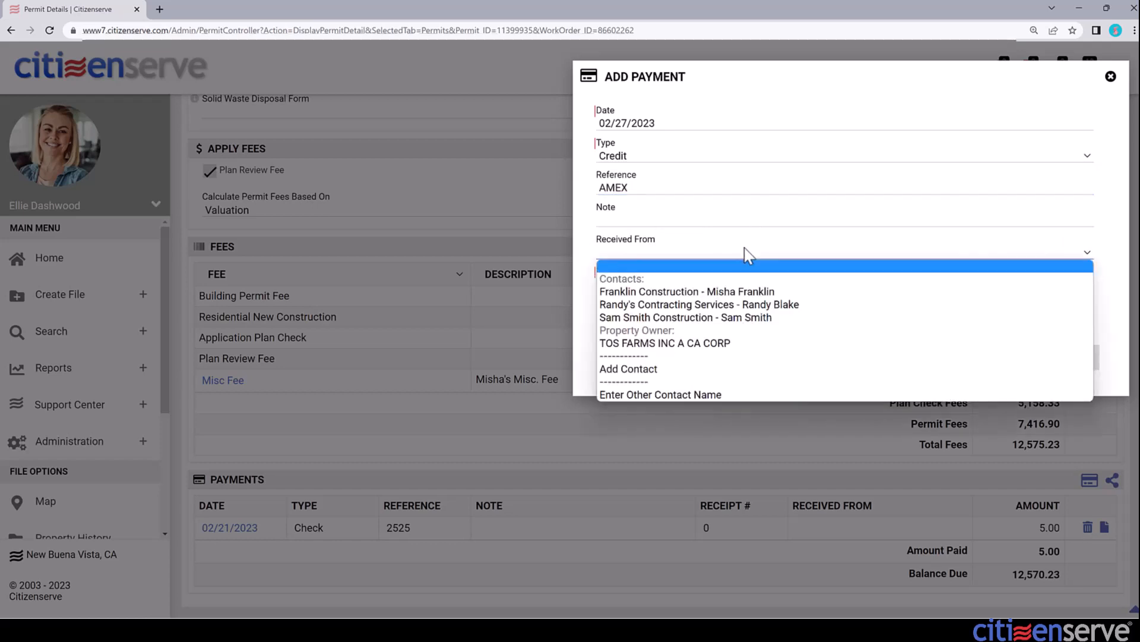
pyautogui.click(736, 305)
pyautogui.click(737, 287)
pyautogui.write('1')
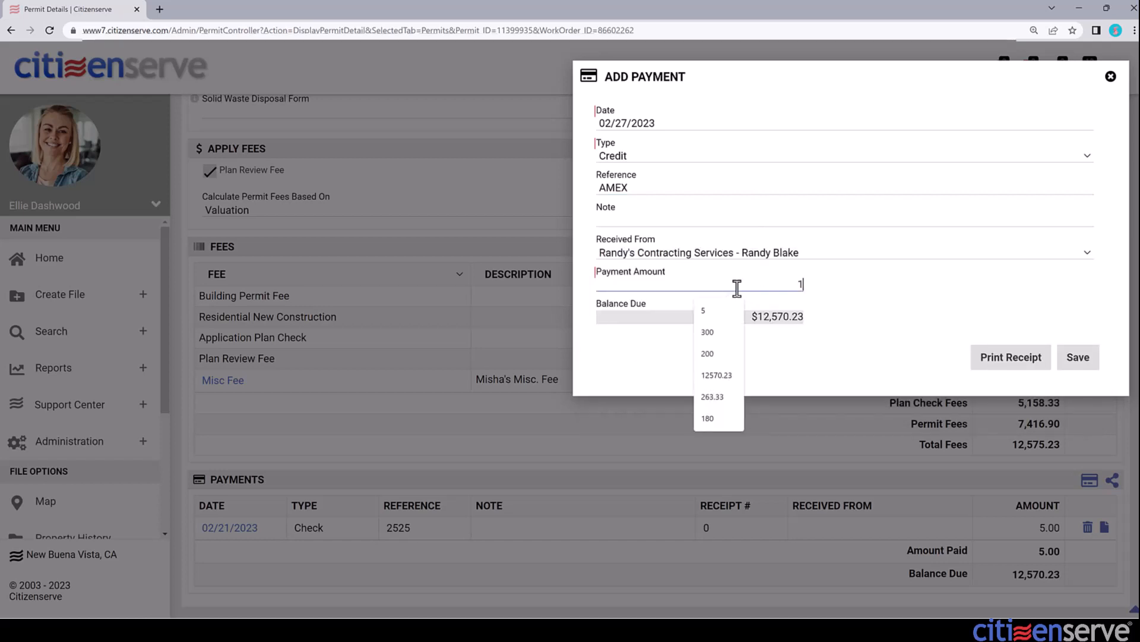
pyautogui.write('2570.23')
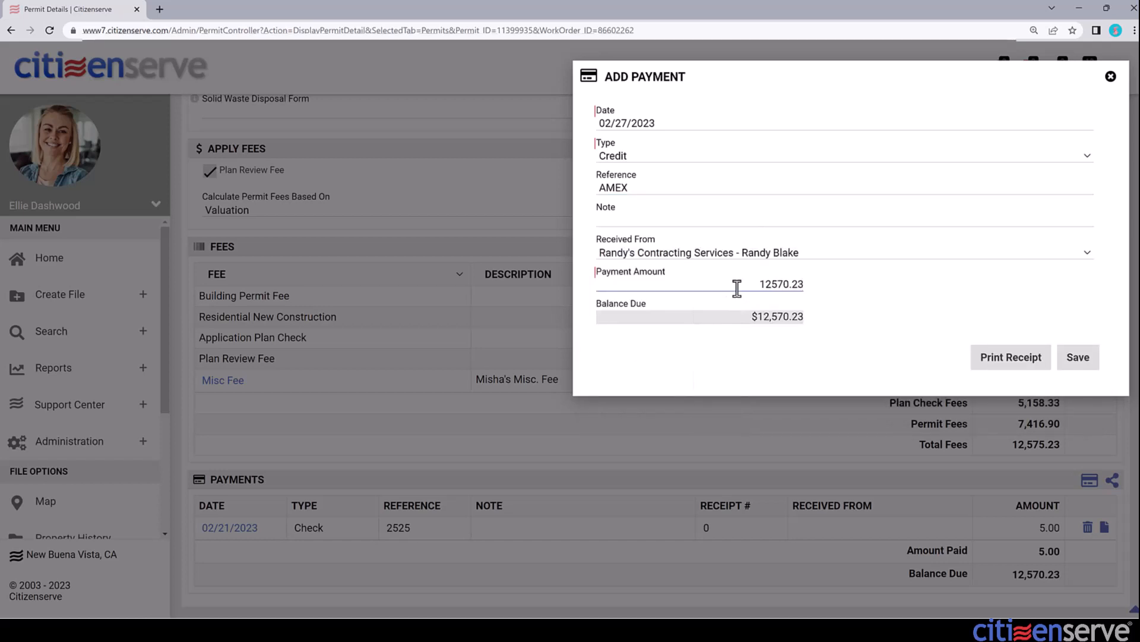
pyautogui.click(1077, 357)
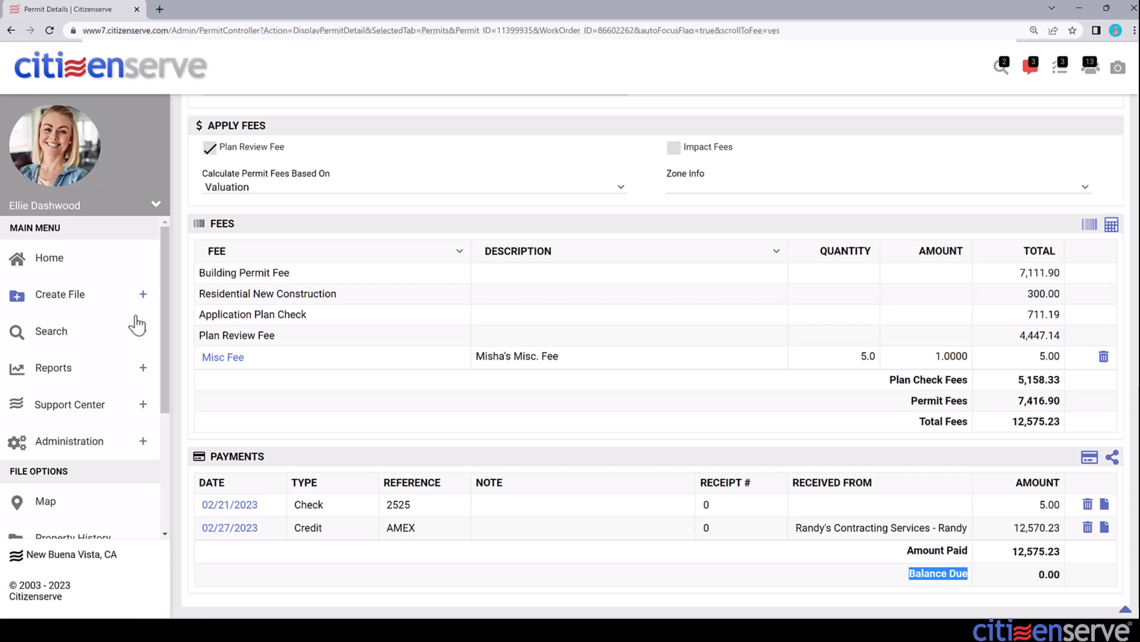
# Step: Run a Contact Search for the contractor by the contact's first name
pyautogui.click(139, 331)
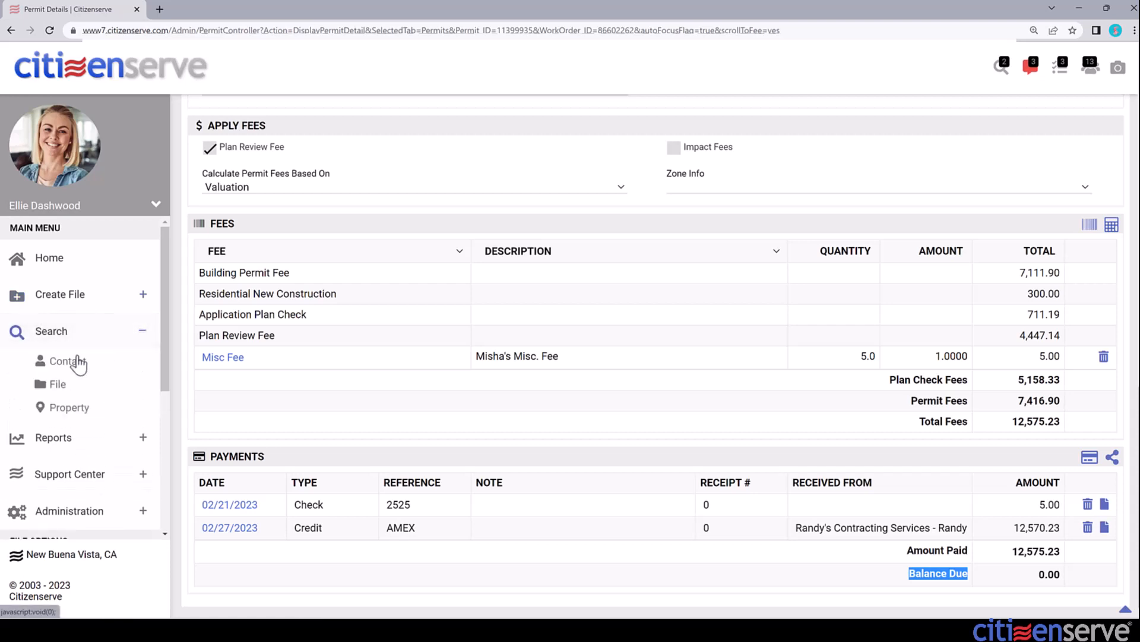
pyautogui.click(62, 366)
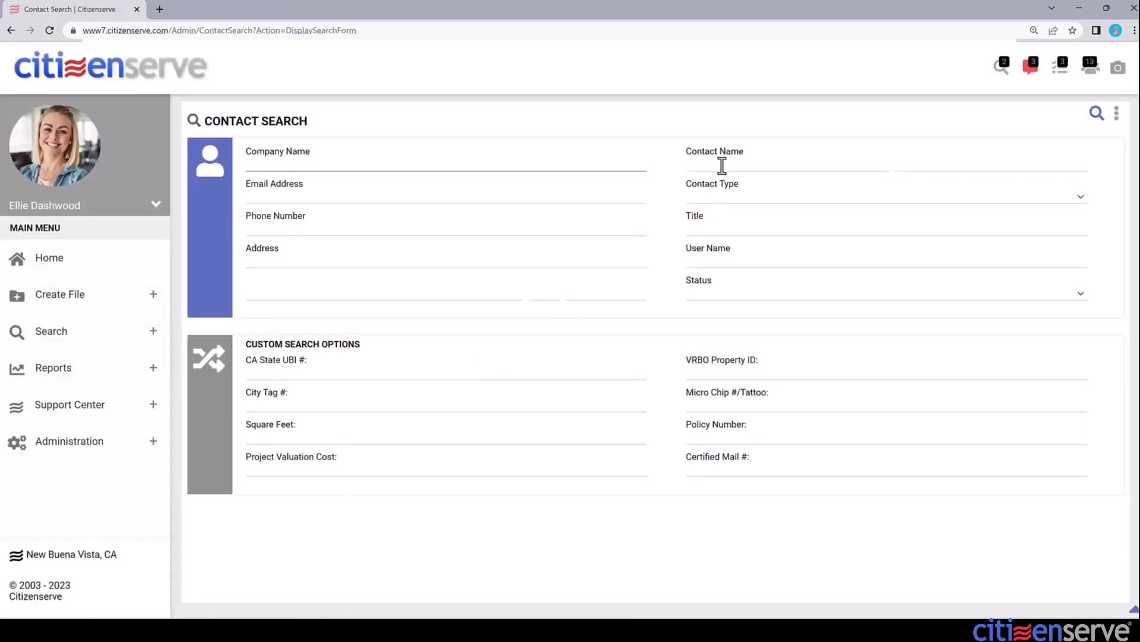
pyautogui.click(721, 161)
pyautogui.write('randy')
pyautogui.click(1097, 113)
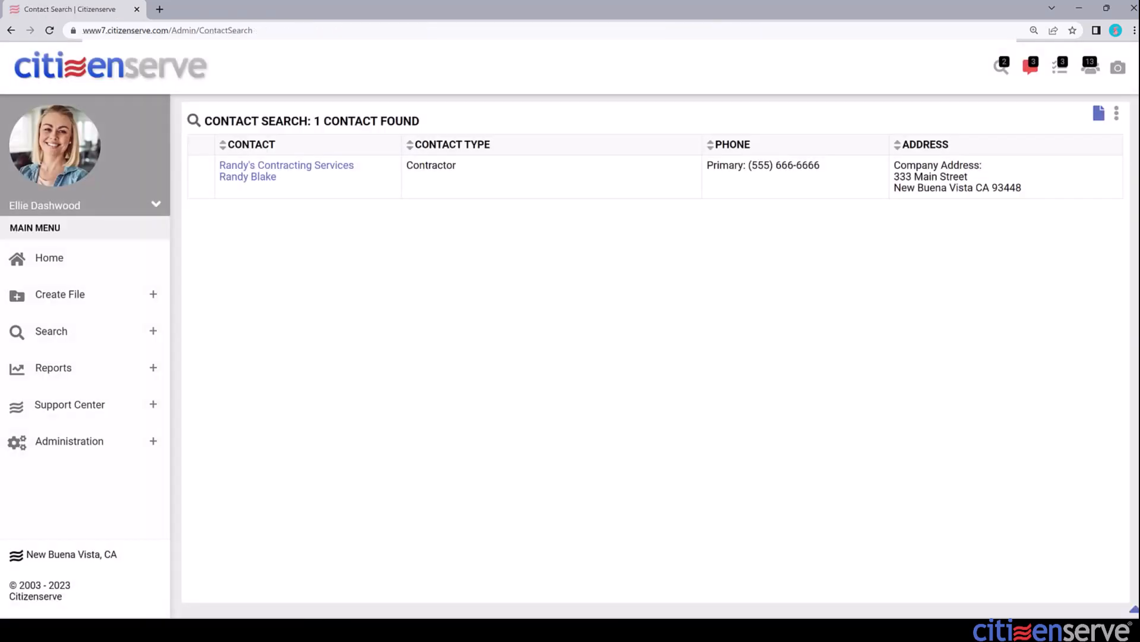
# Step: Open the contracting company's contact record and start a new payment from Contact Options > Add
pyautogui.click(279, 166)
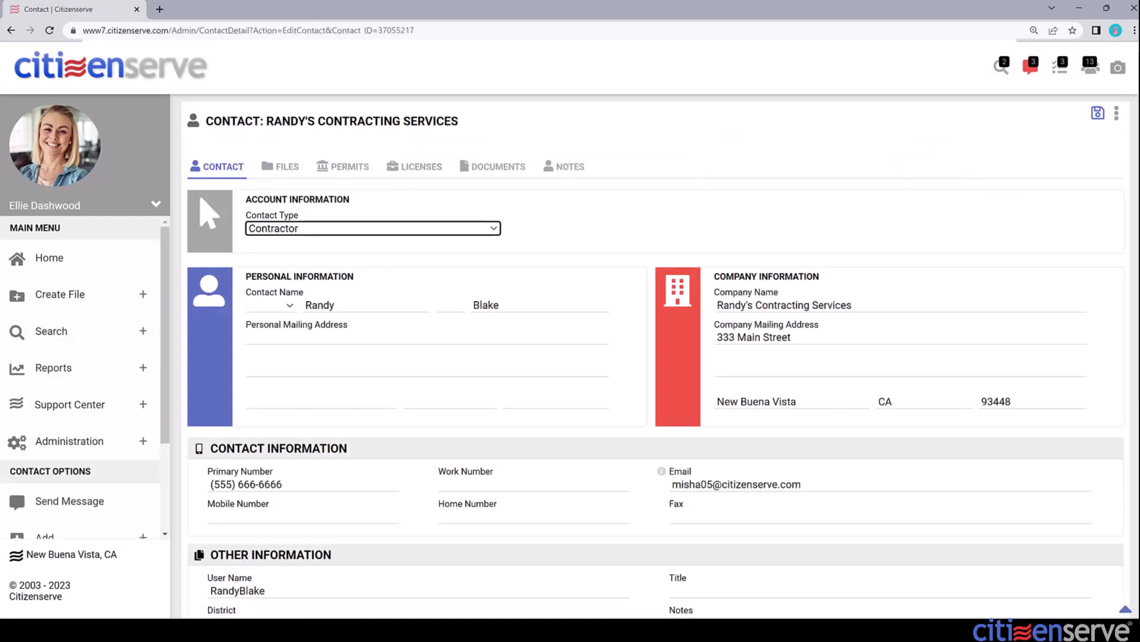
pyautogui.scroll(-2, 160, 357)
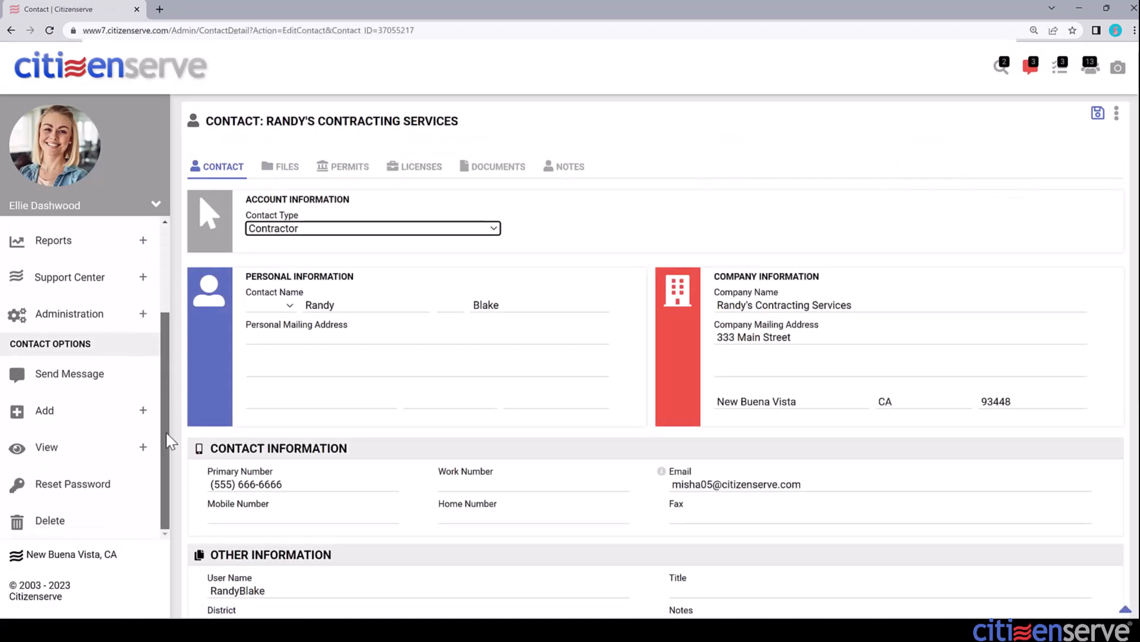
pyautogui.click(144, 413)
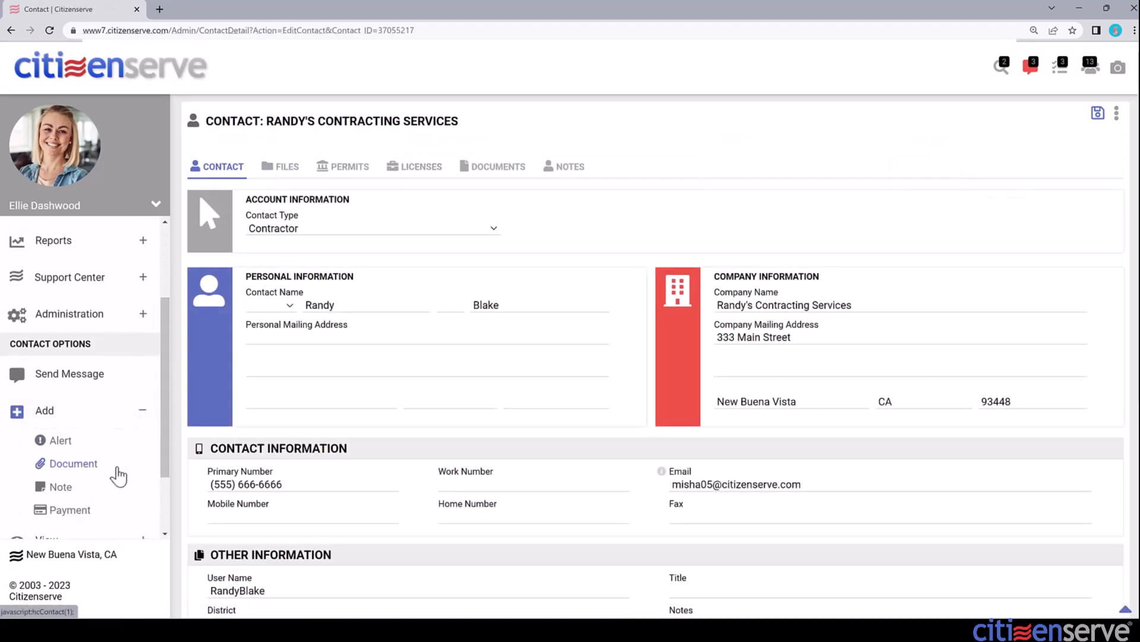
pyautogui.click(67, 511)
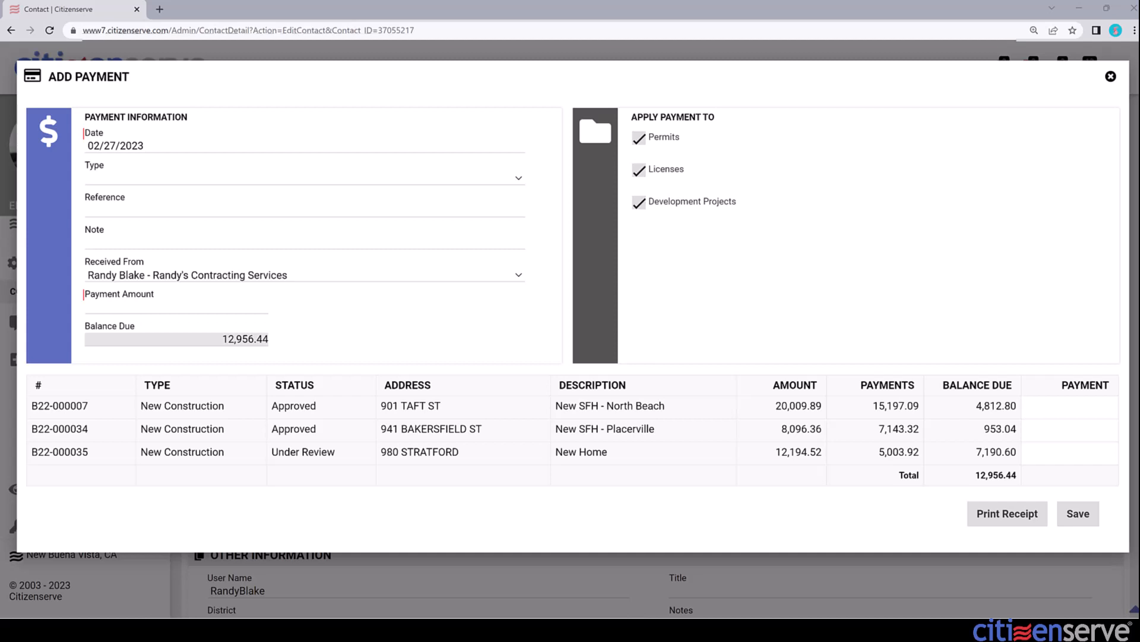
# Step: Pay 4812.80 on B22-000007 and 953.04 on B22-000034, totaling 5,765.84
pyautogui.click(1054, 408)
pyautogui.write('4812.80')
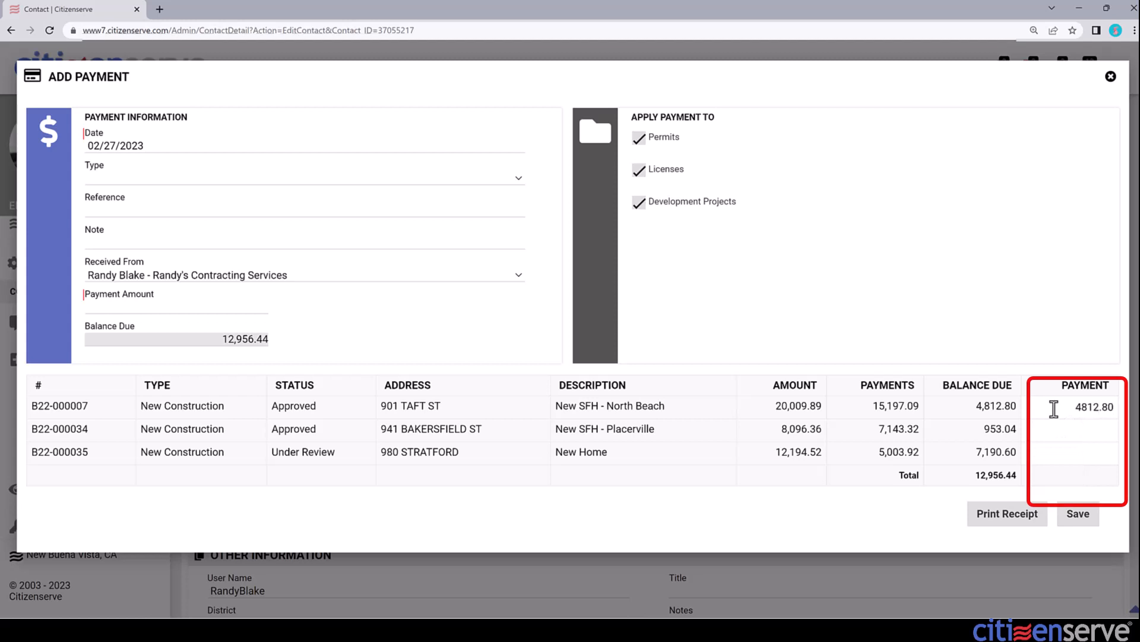
pyautogui.press('Tab')
pyautogui.write('9530')
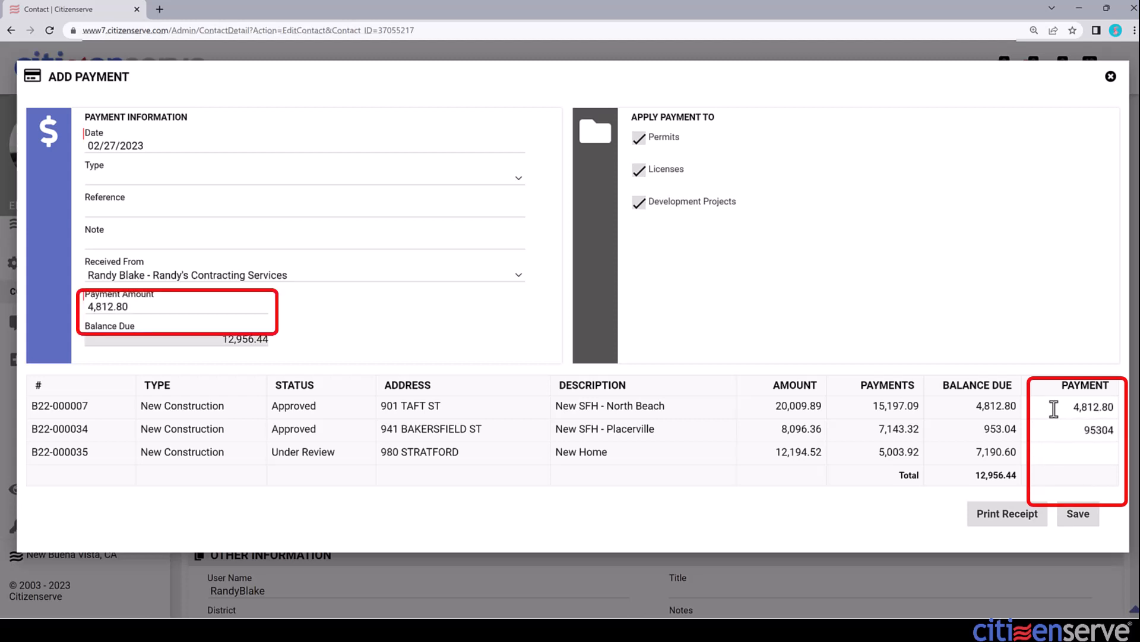
pyautogui.press('BackSpace')
pyautogui.write('.04')
pyautogui.press('Tab')
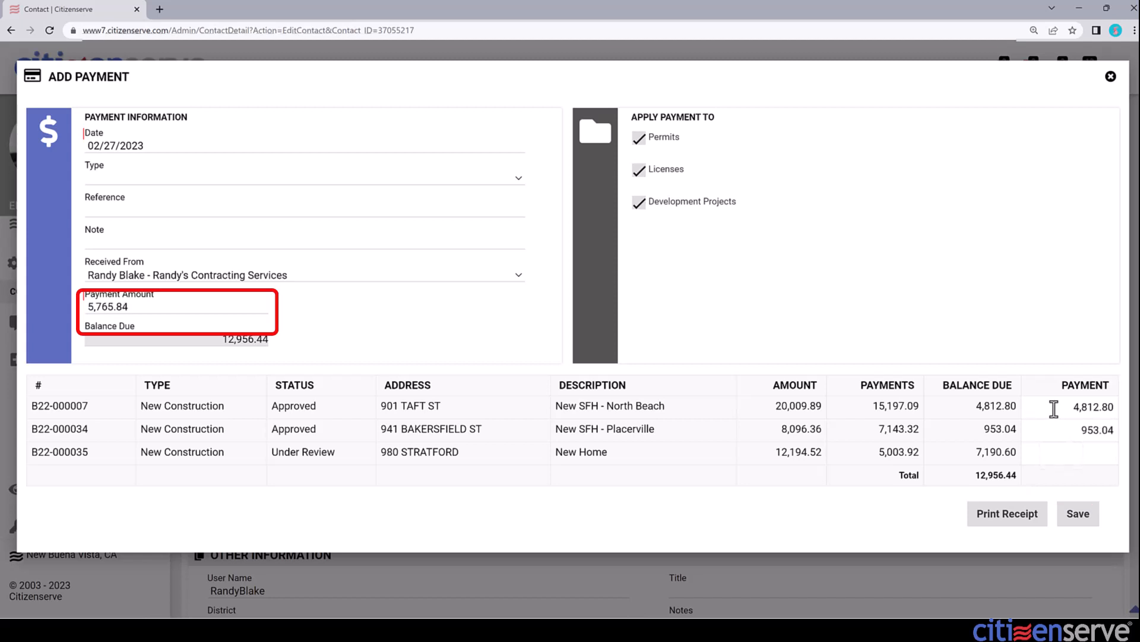
pyautogui.click(124, 306)
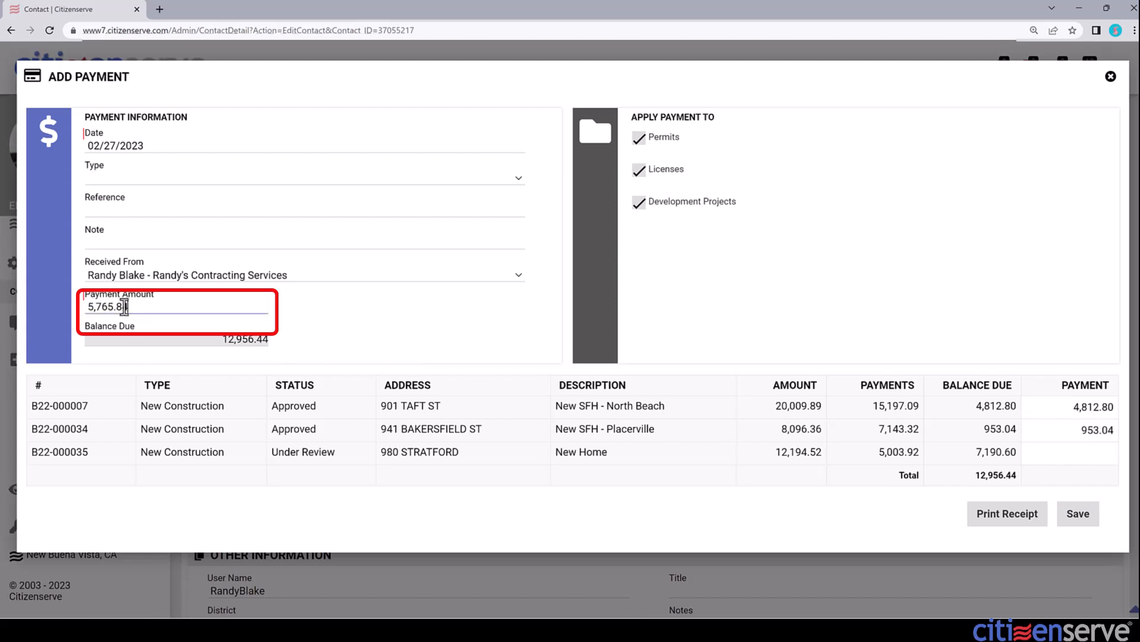
pyautogui.moveTo(124, 307); pyautogui.dragTo(89, 307)
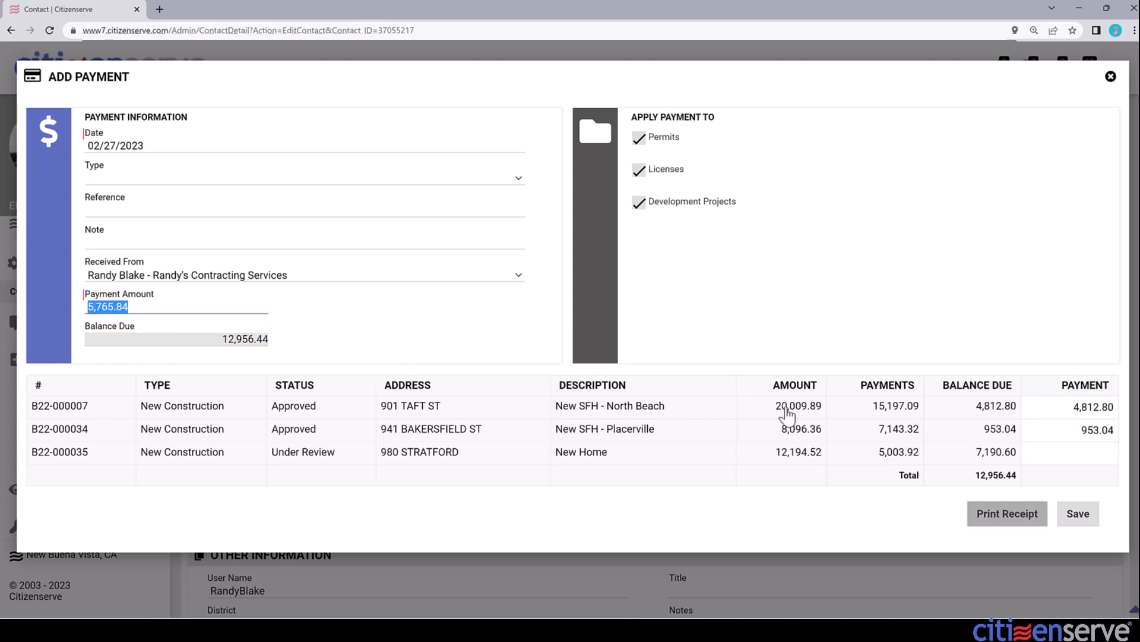
# Step: Make it a Check payment with reference 4287 and save to show the receipt
pyautogui.click(115, 179)
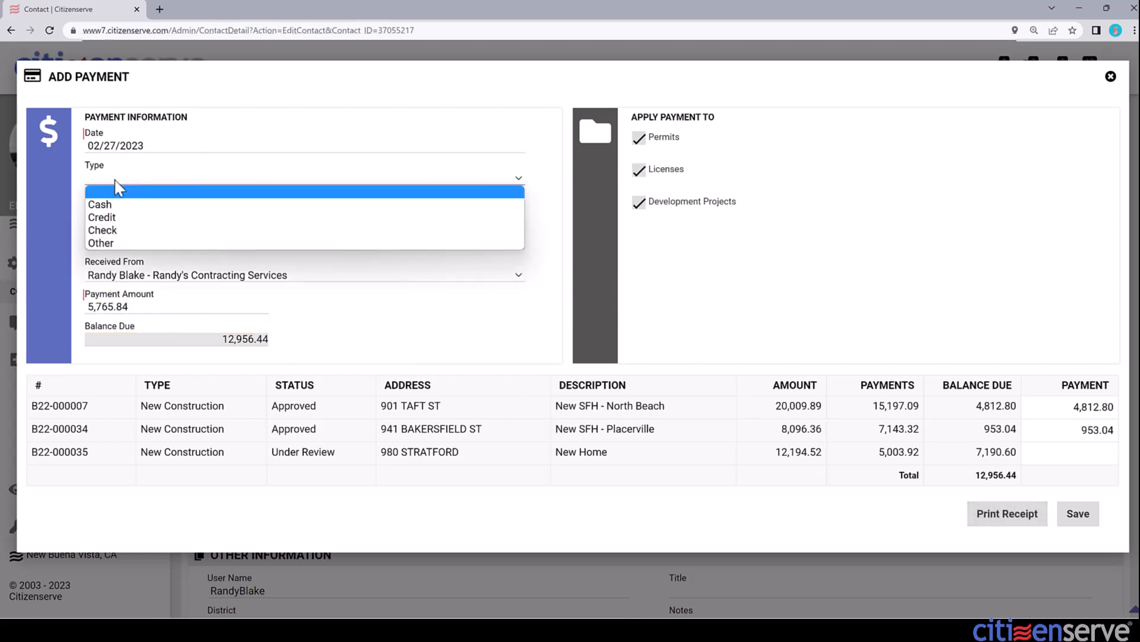
pyautogui.click(115, 224)
pyautogui.click(115, 211)
pyautogui.write('4287')
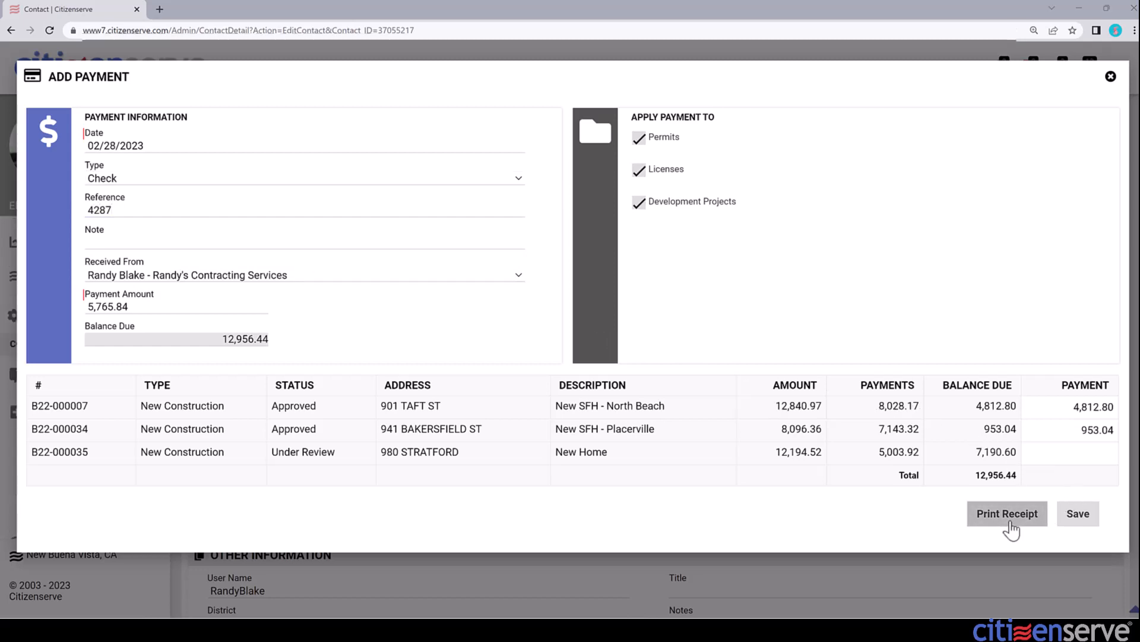
pyautogui.click(1008, 523)
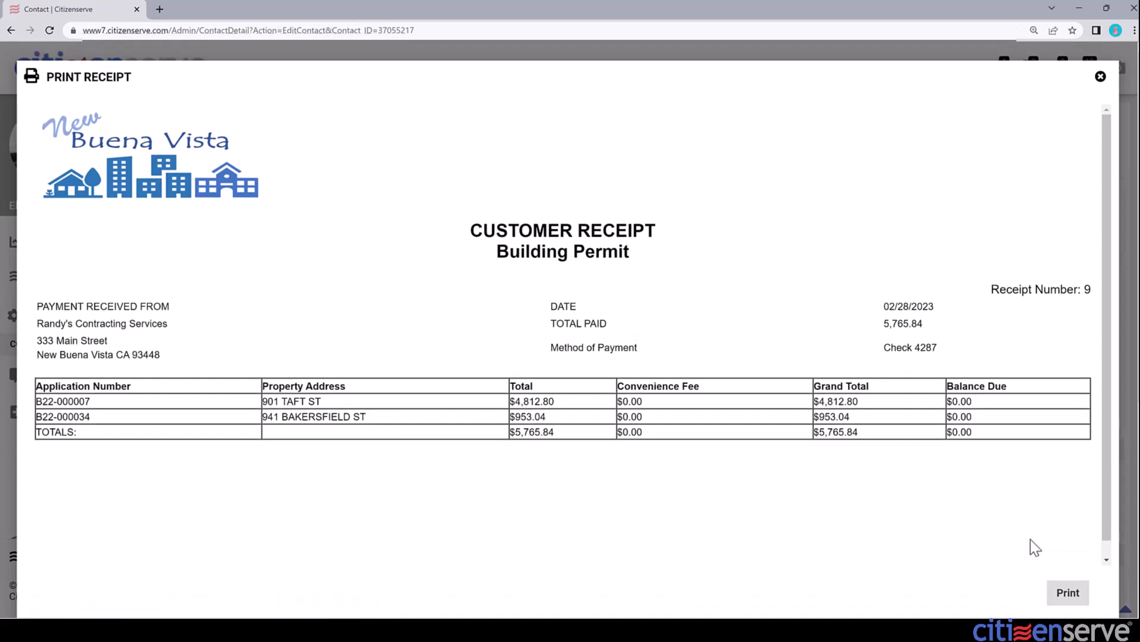
# Step: Print the customer receipt for check 4287
pyautogui.click(1068, 592)
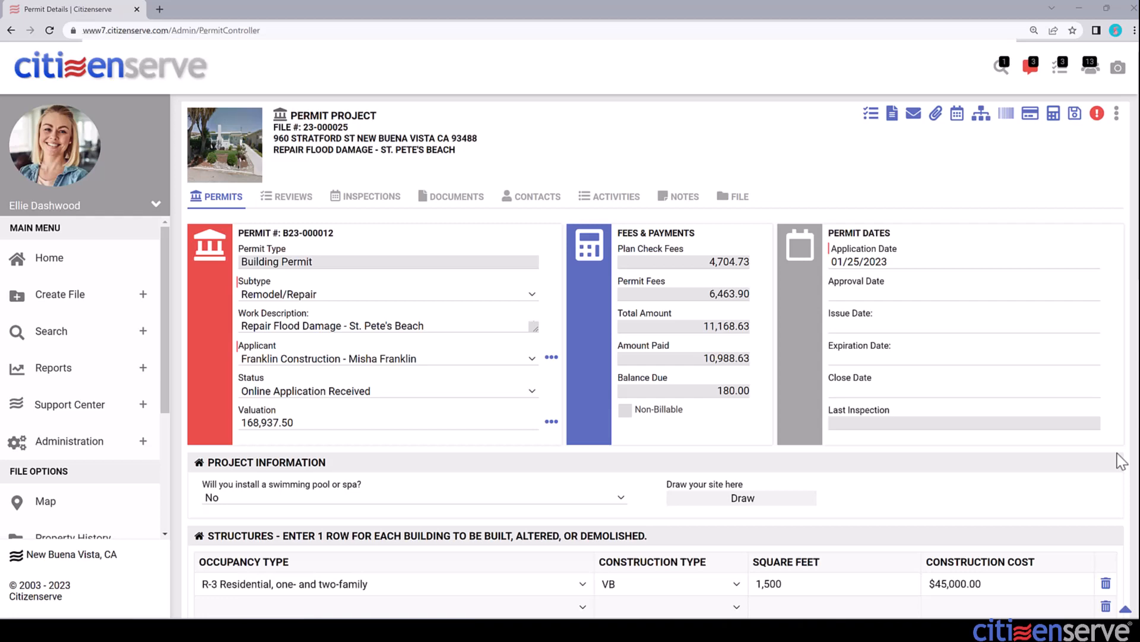
# Step: Add a 180.00 Check payment, reference 5635, to B23-000012 and open its allocations
pyautogui.moveTo(715, 391); pyautogui.dragTo(753, 393)
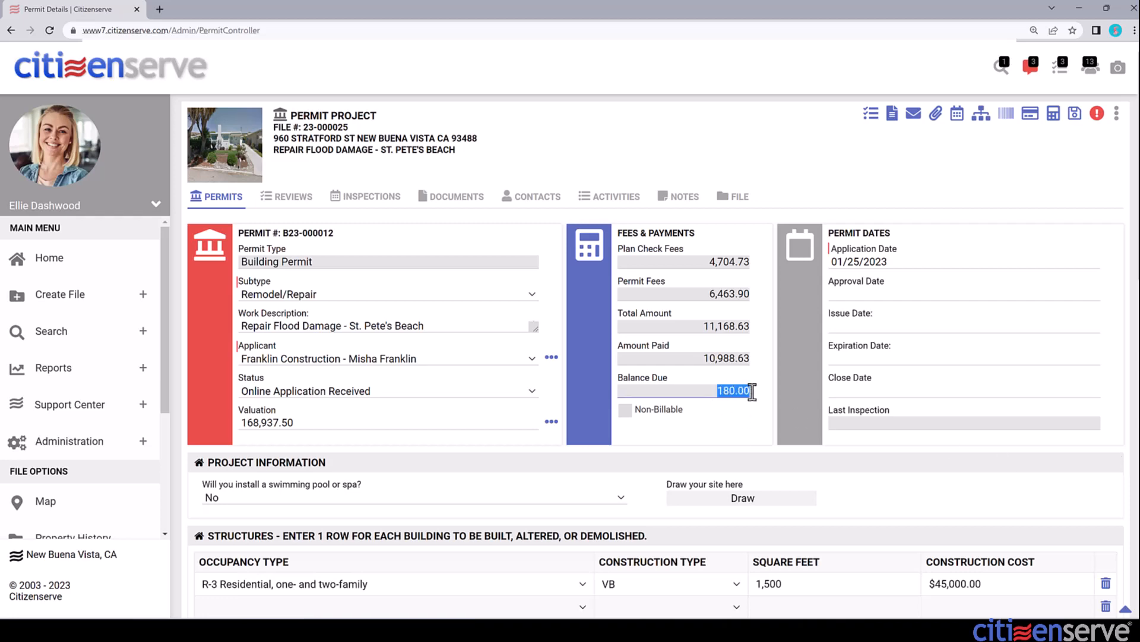
pyautogui.click(1032, 121)
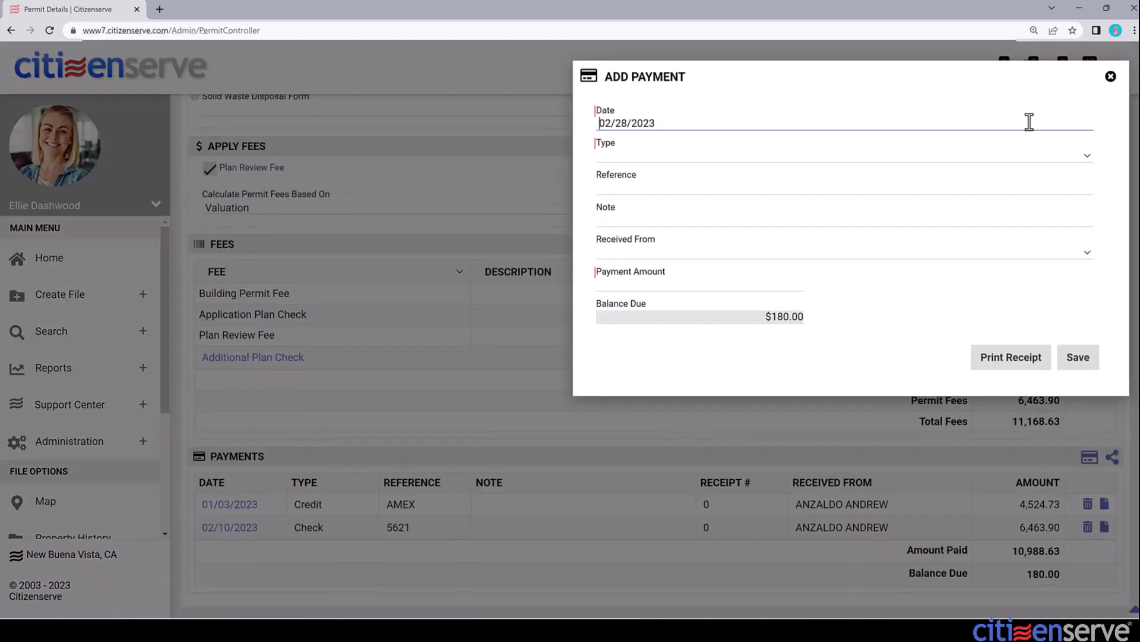
pyautogui.click(758, 156)
pyautogui.click(718, 209)
pyautogui.click(721, 186)
pyautogui.write('5635')
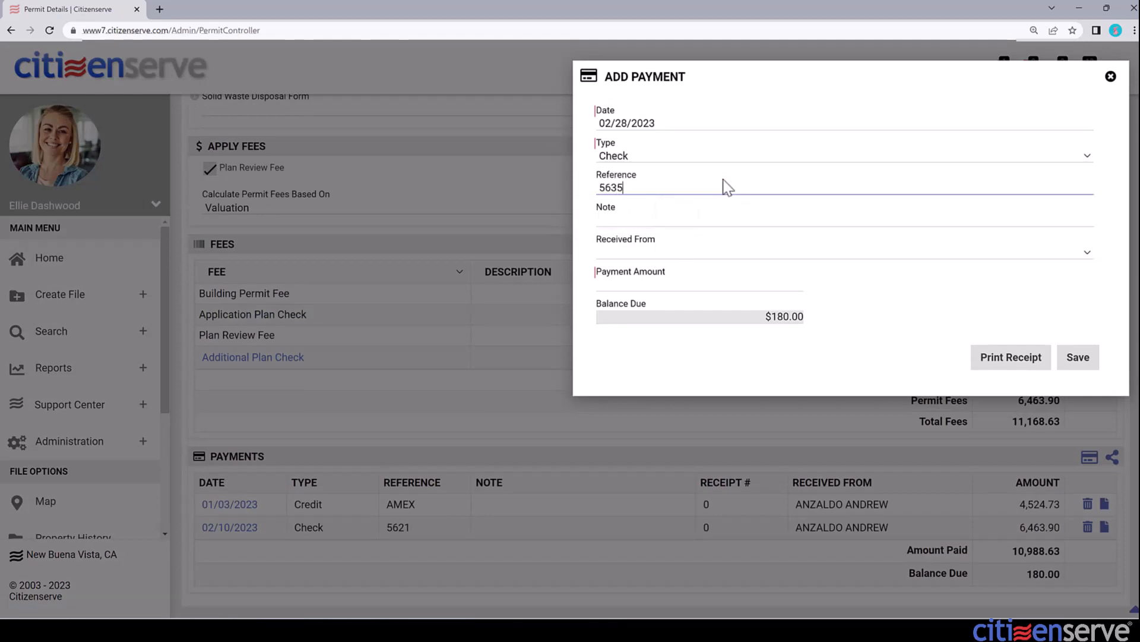
pyautogui.press('Tab')
pyautogui.press('Tab')
pyautogui.press('Tab')
pyautogui.write('180')
pyautogui.click(1076, 359)
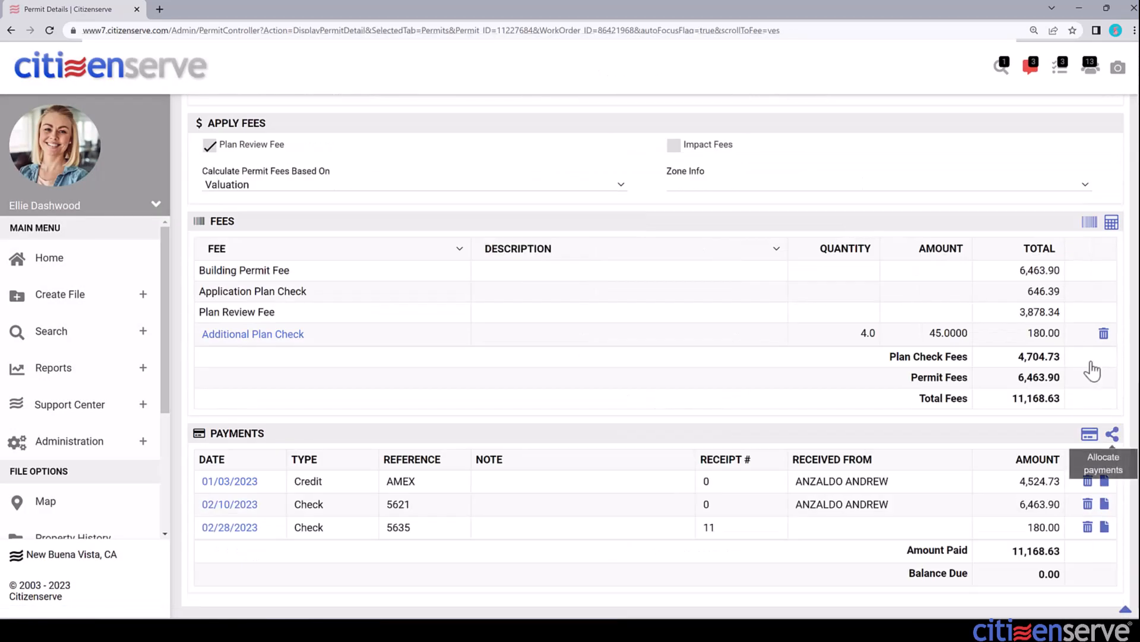
pyautogui.click(1113, 436)
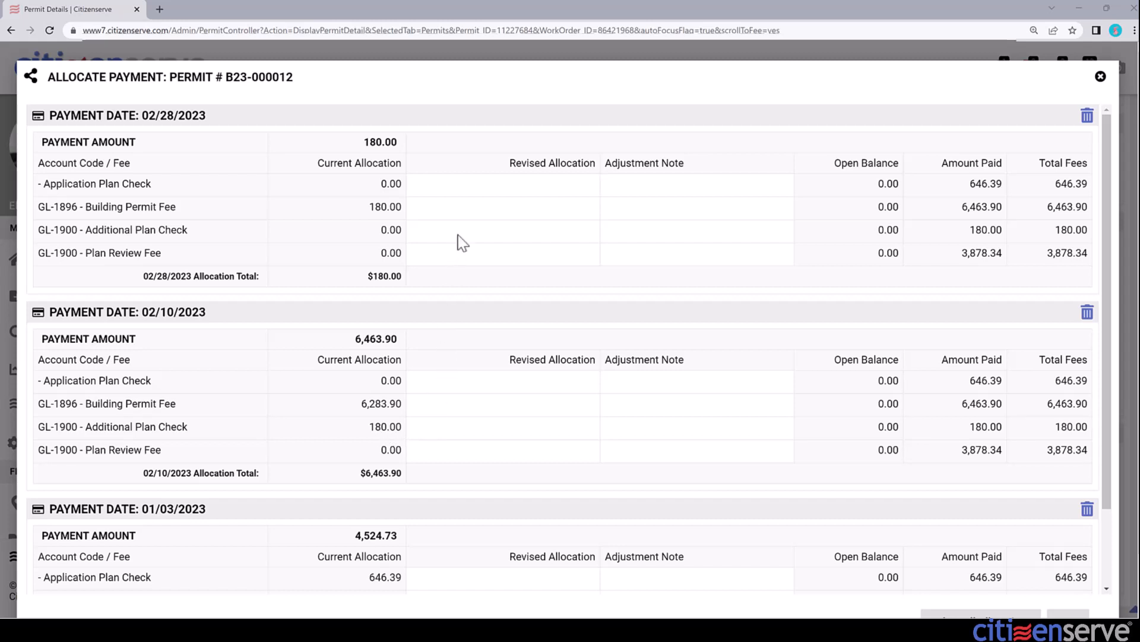
# Step: Reallocate the 02/28/2023 payment: 0 to Building Permit Fee, 180 to Additional Plan Check
pyautogui.click(463, 209)
pyautogui.write('0')
pyautogui.click(463, 232)
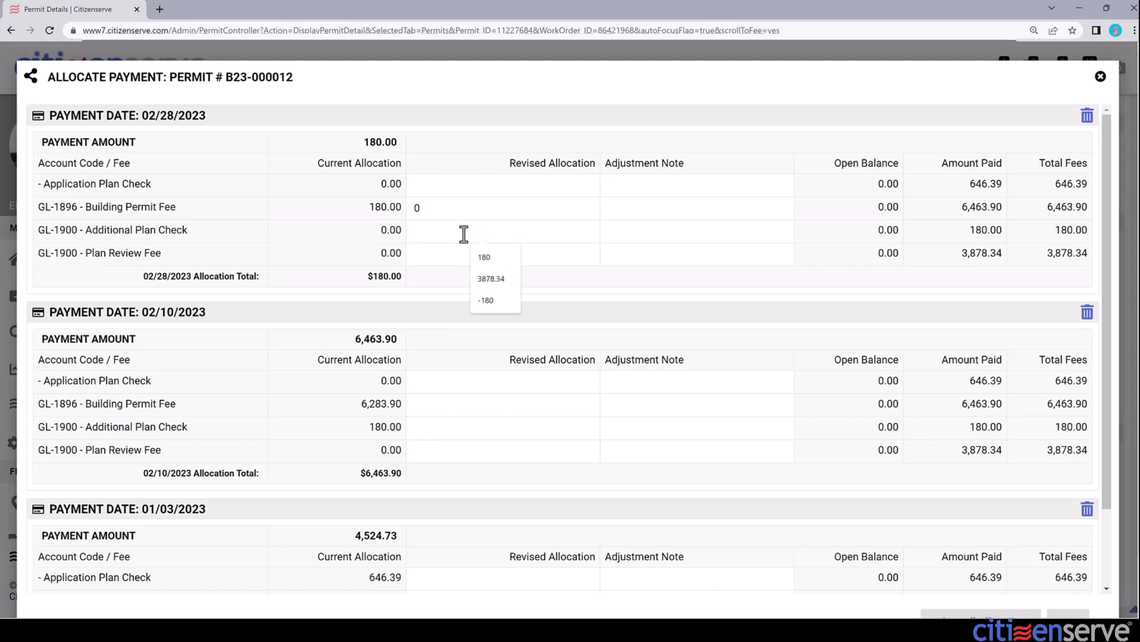
pyautogui.write('180')
pyautogui.press('Tab')
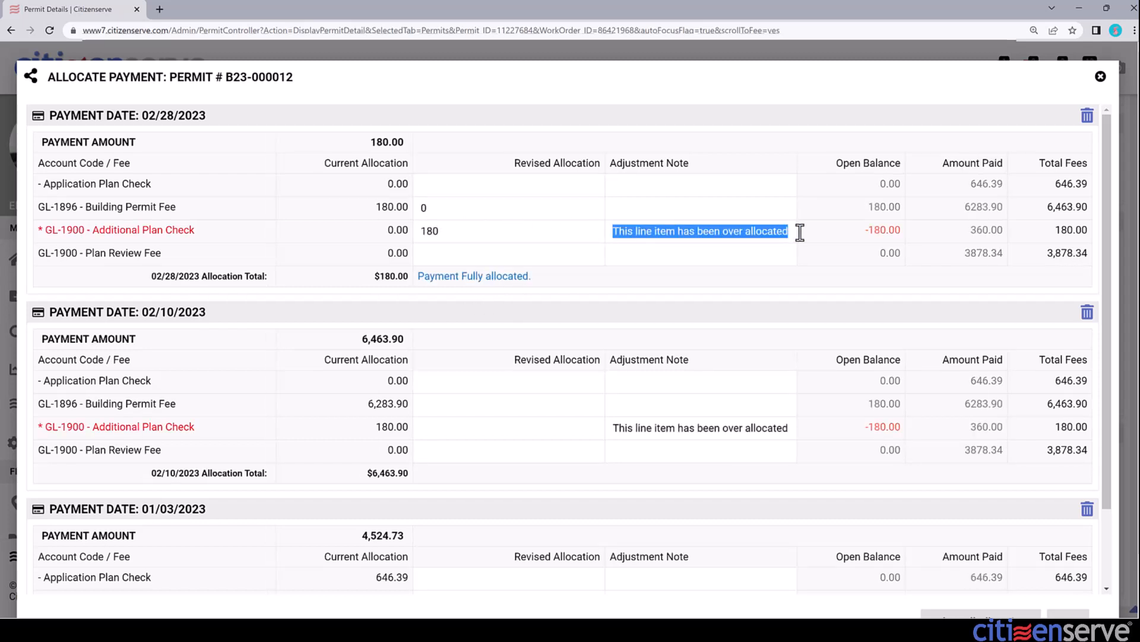
# Step: Allocate 6463.90 of the 02/10/2023 payment to Building Permit Fee and save the allocations
pyautogui.click(432, 407)
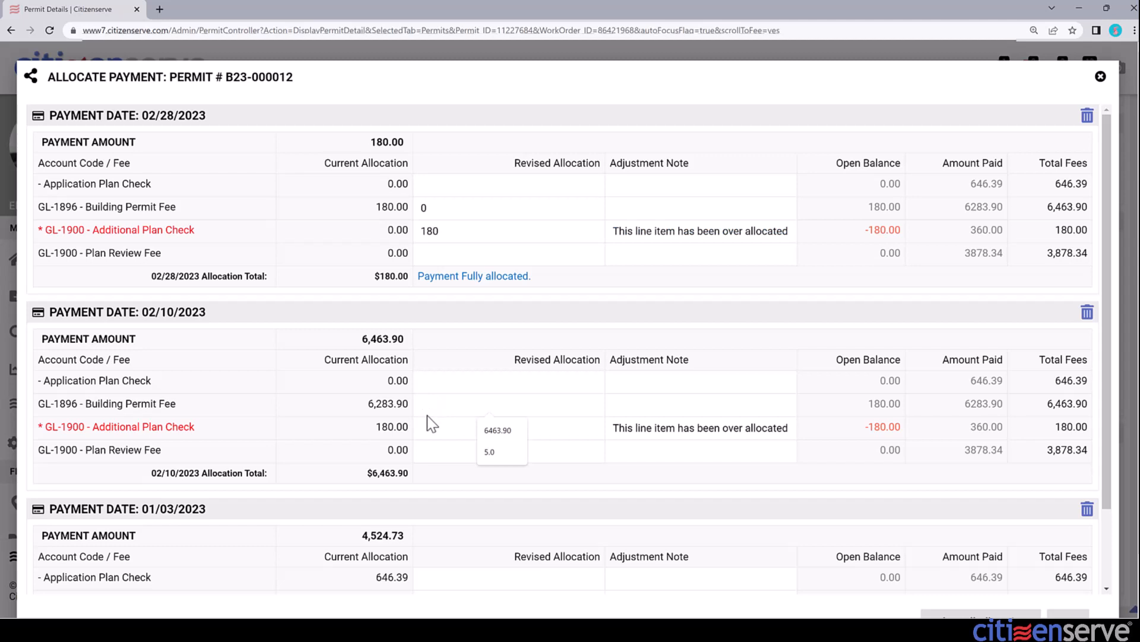
pyautogui.write('6463.90')
pyautogui.press('Tab')
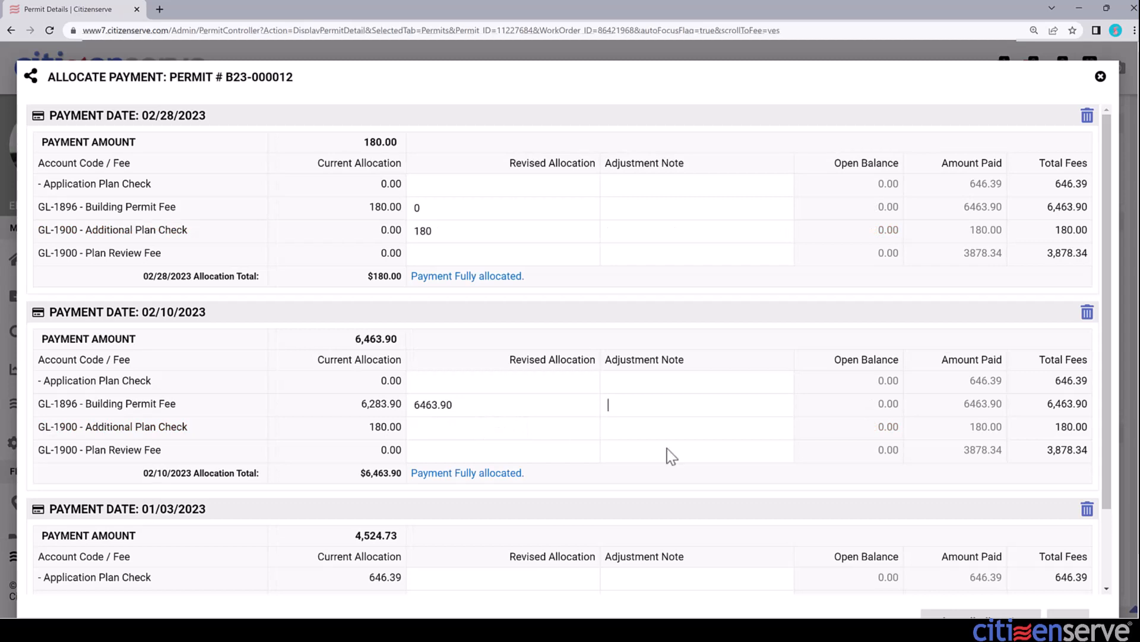
pyautogui.scroll(-1, 669, 456)
pyautogui.click(1069, 560)
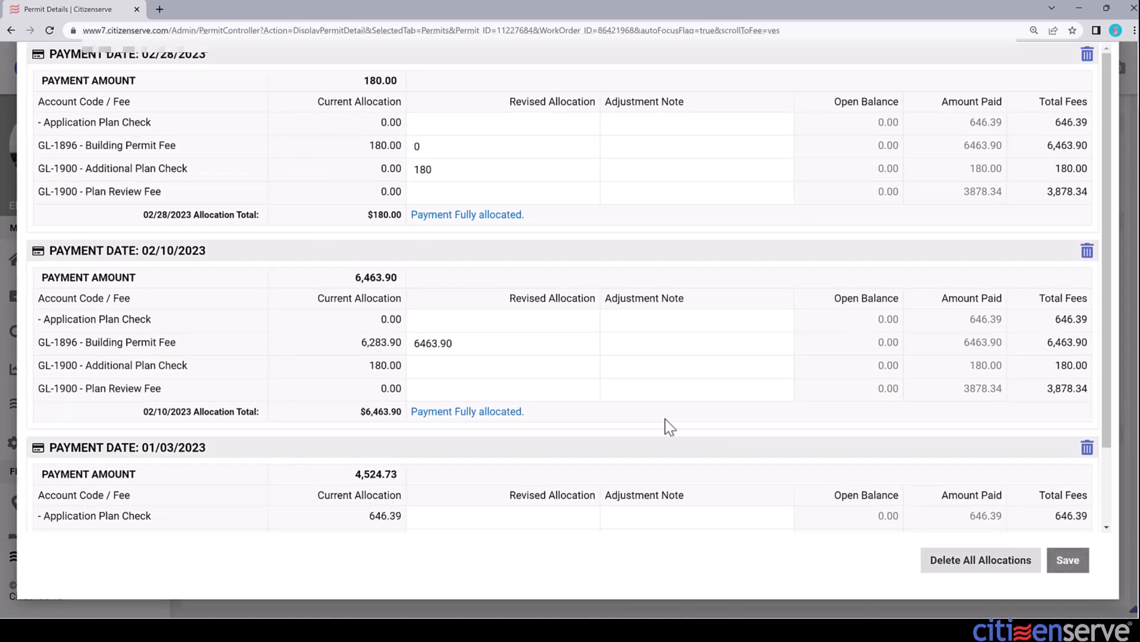
pyautogui.click(1068, 561)
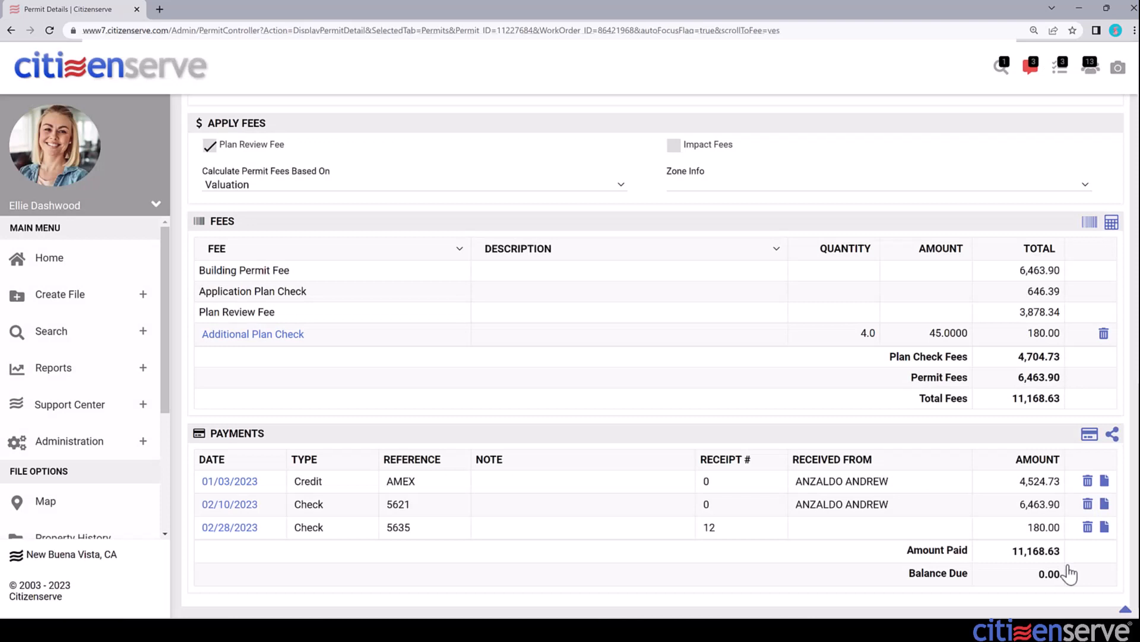